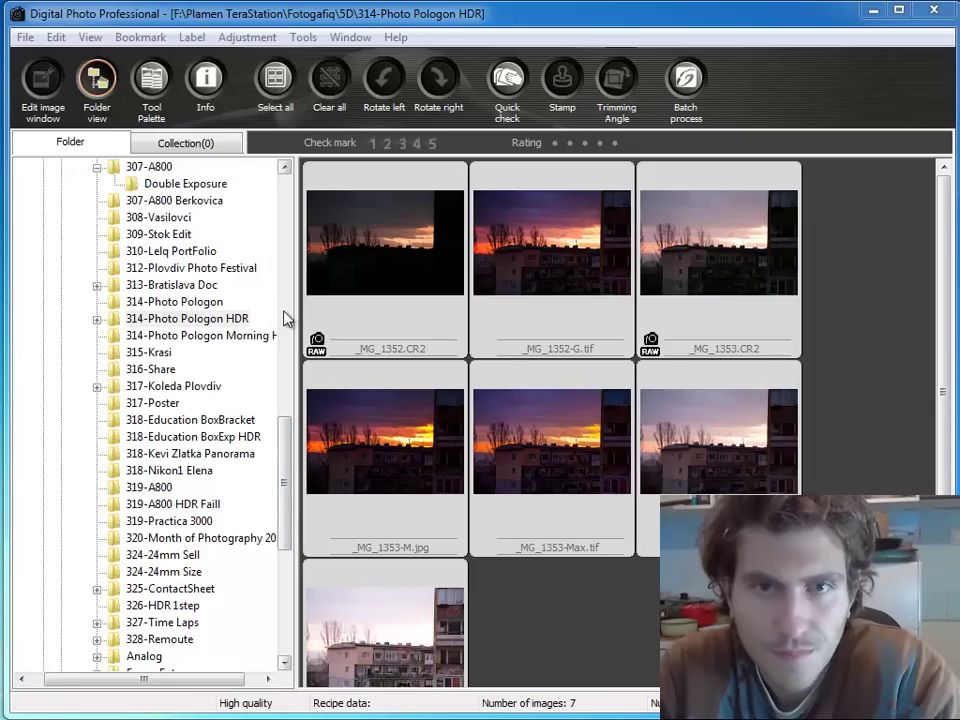
# Select the _MG_1352 sunset photo, then scroll the folder tree toward 307-A800.
pyautogui.click(405, 245)
pyautogui.click(304, 37)
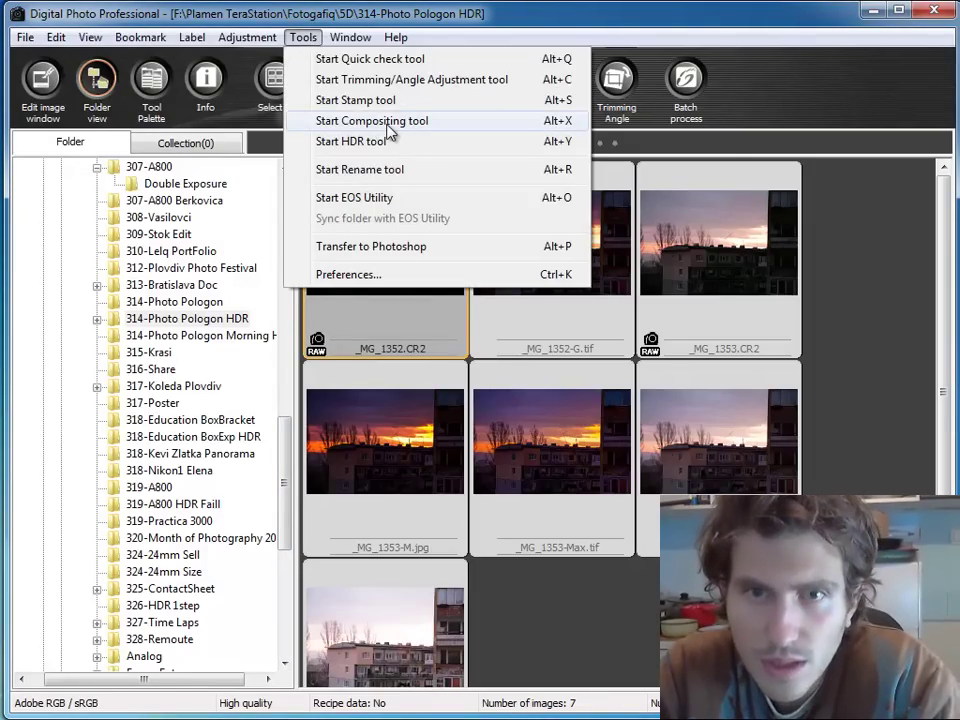
pyautogui.click(850, 281)
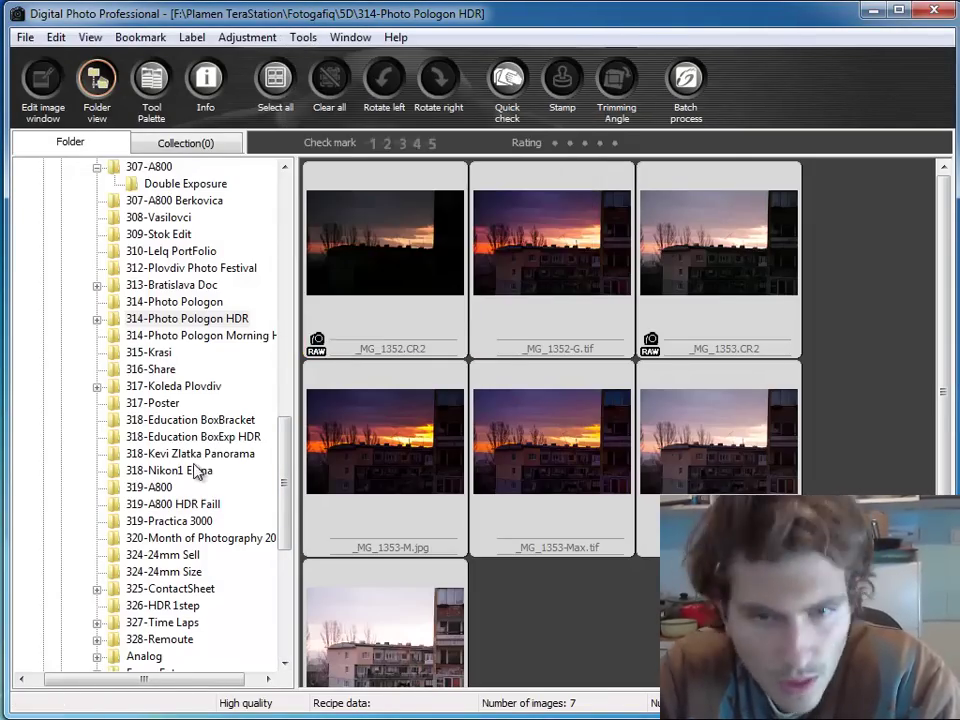
pyautogui.moveTo(285, 467); pyautogui.dragTo(290, 440)
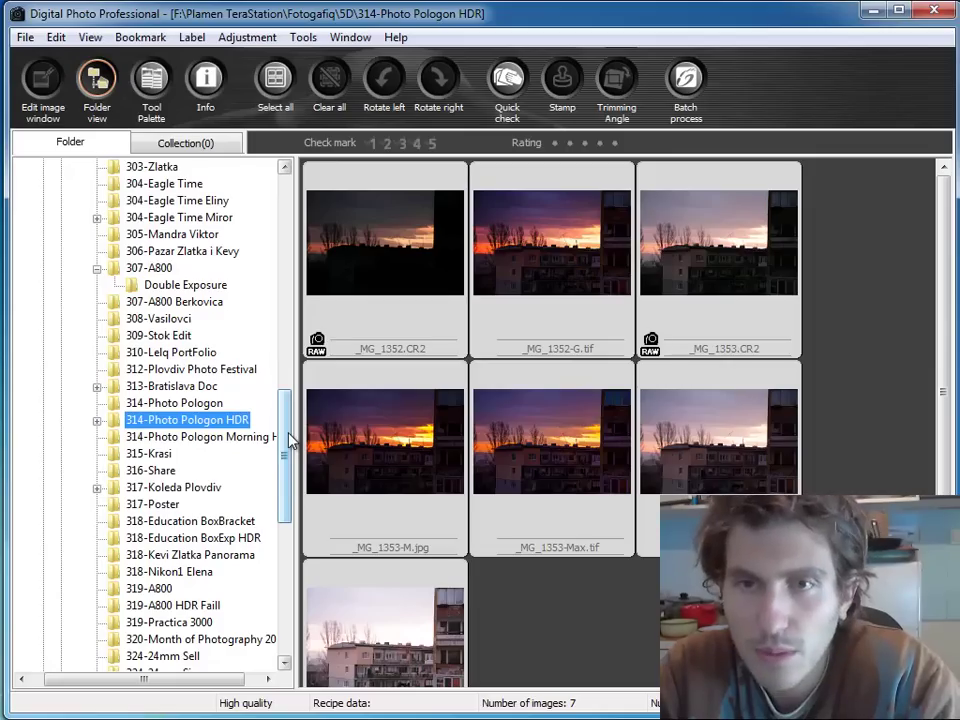
pyautogui.moveTo(290, 440); pyautogui.dragTo(290, 425)
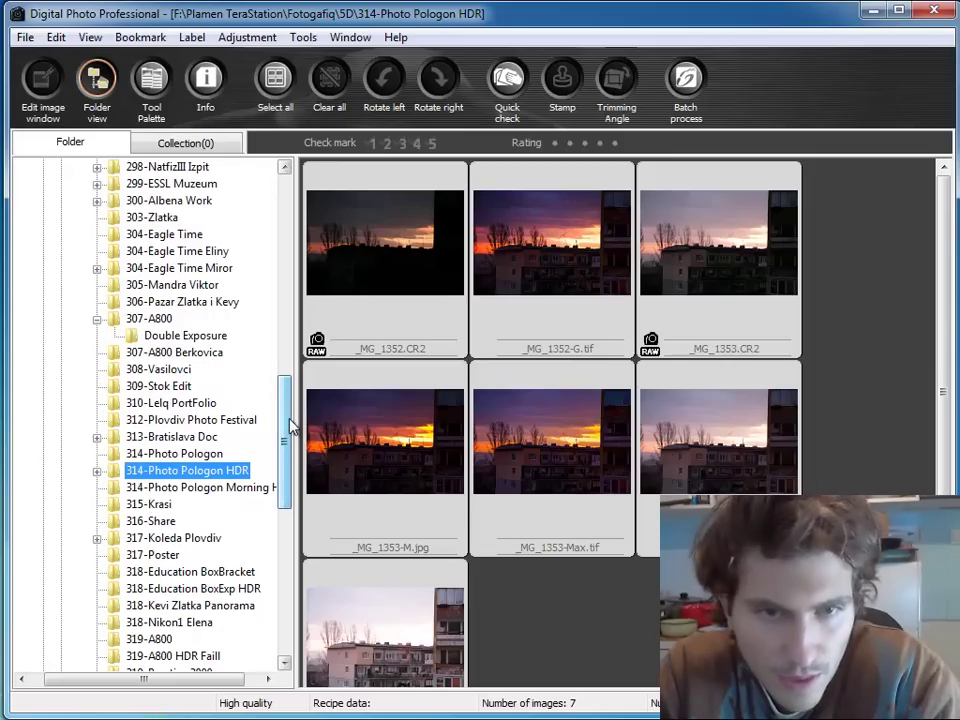
# Open the Double Exposure folder and leave its name unchanged.
pyautogui.click(193, 337)
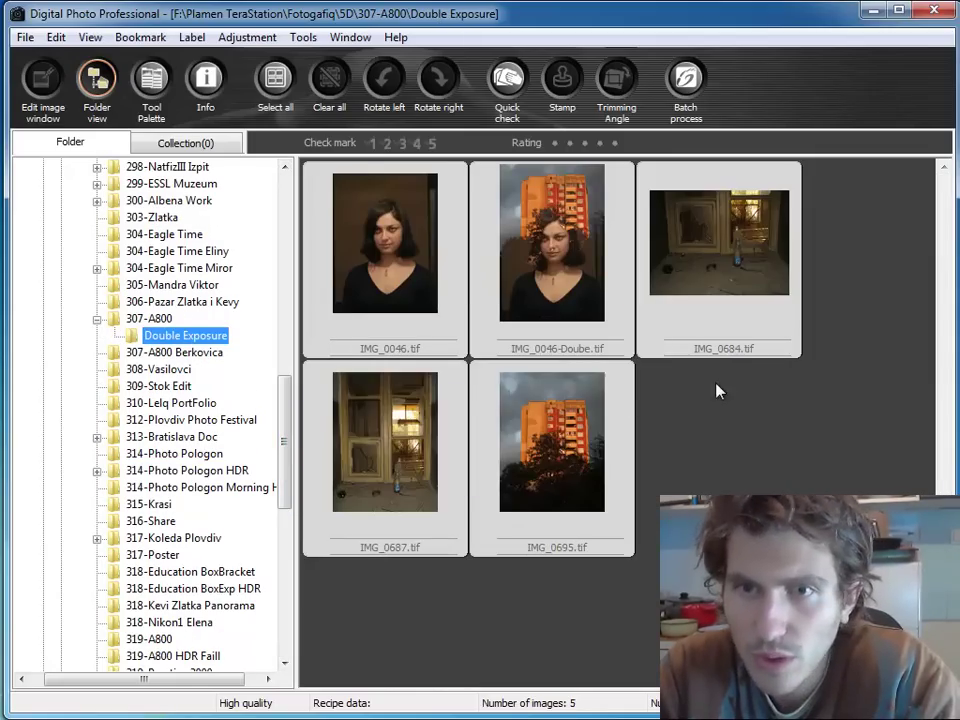
pyautogui.click(588, 272)
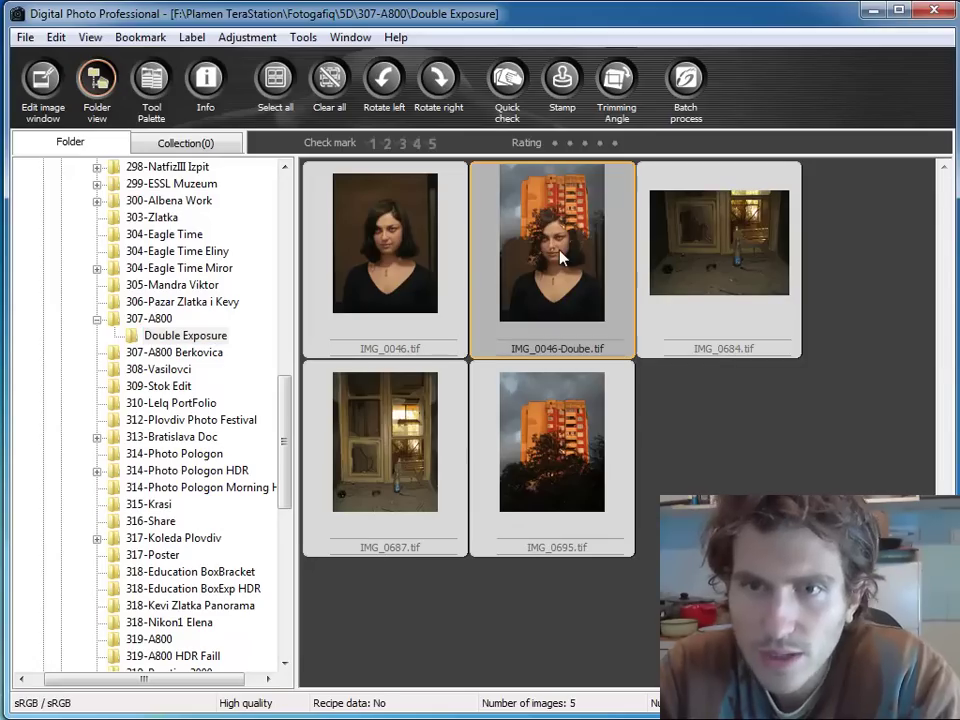
pyautogui.click(745, 452)
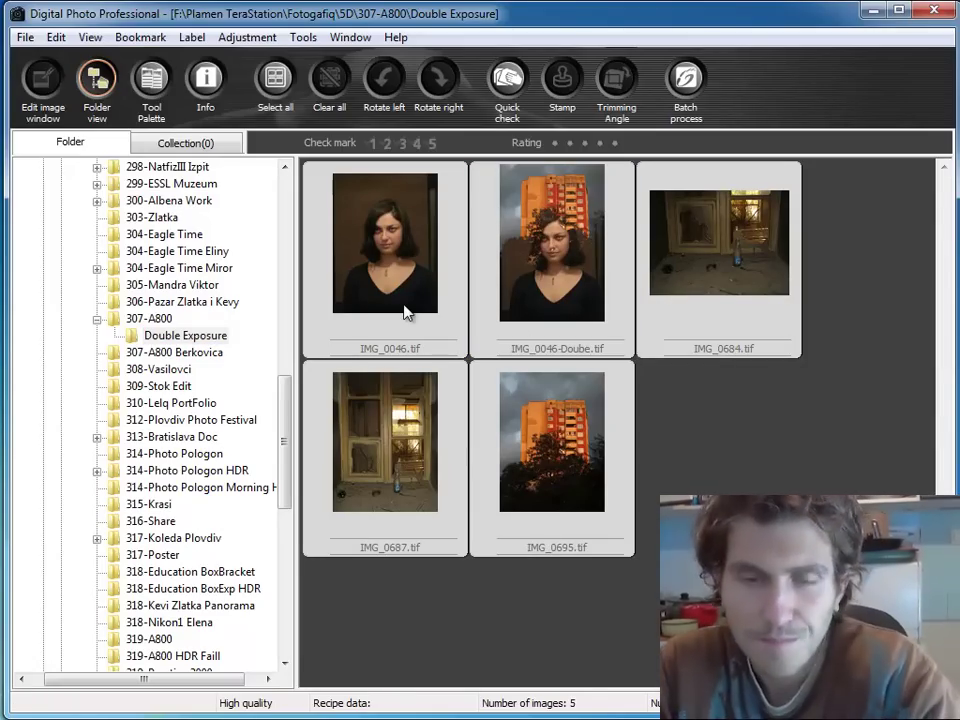
pyautogui.click(180, 340)
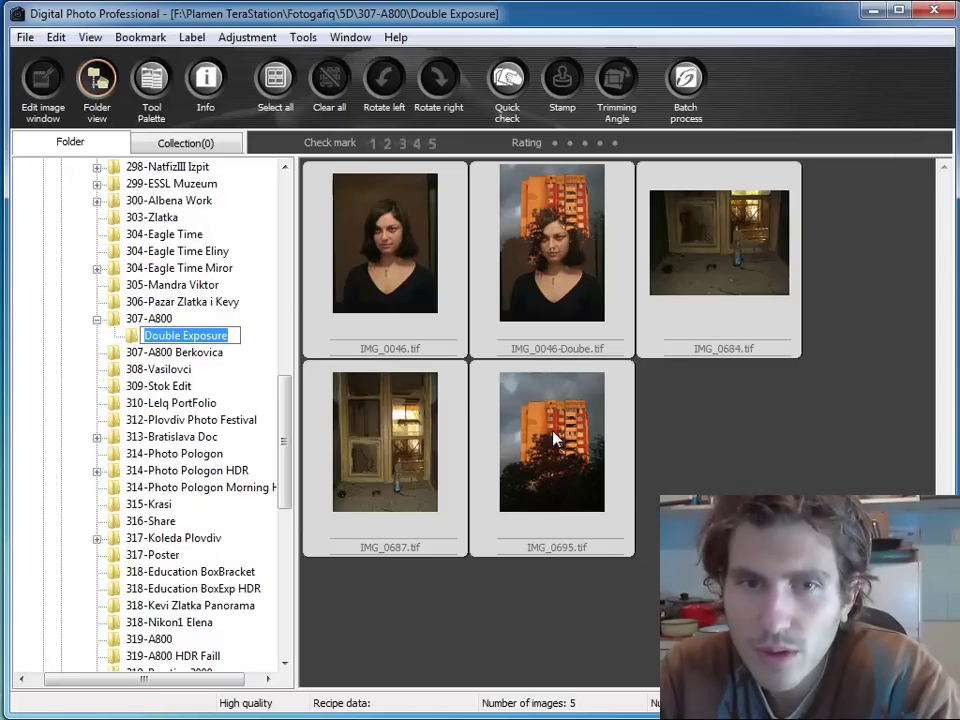
pyautogui.click(189, 336)
pyautogui.doubleClick(221, 338)
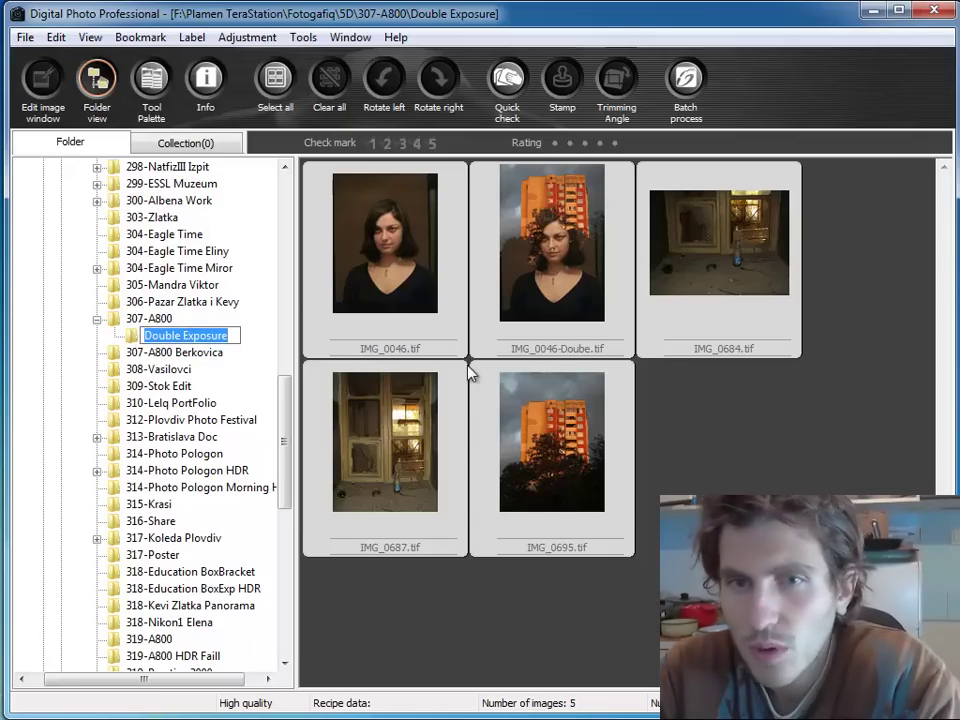
pyautogui.press('Return')
pyautogui.click(207, 341)
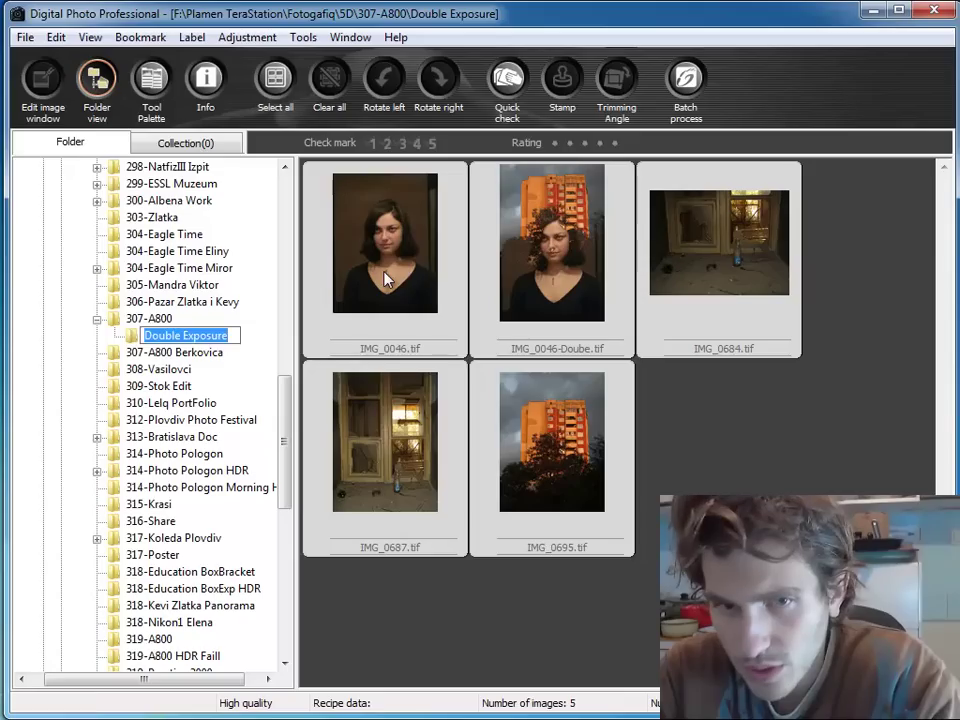
# Preview the IMG_0046 portrait and the IMG_0687 and IMG_0684 window photos.
pyautogui.click(387, 280)
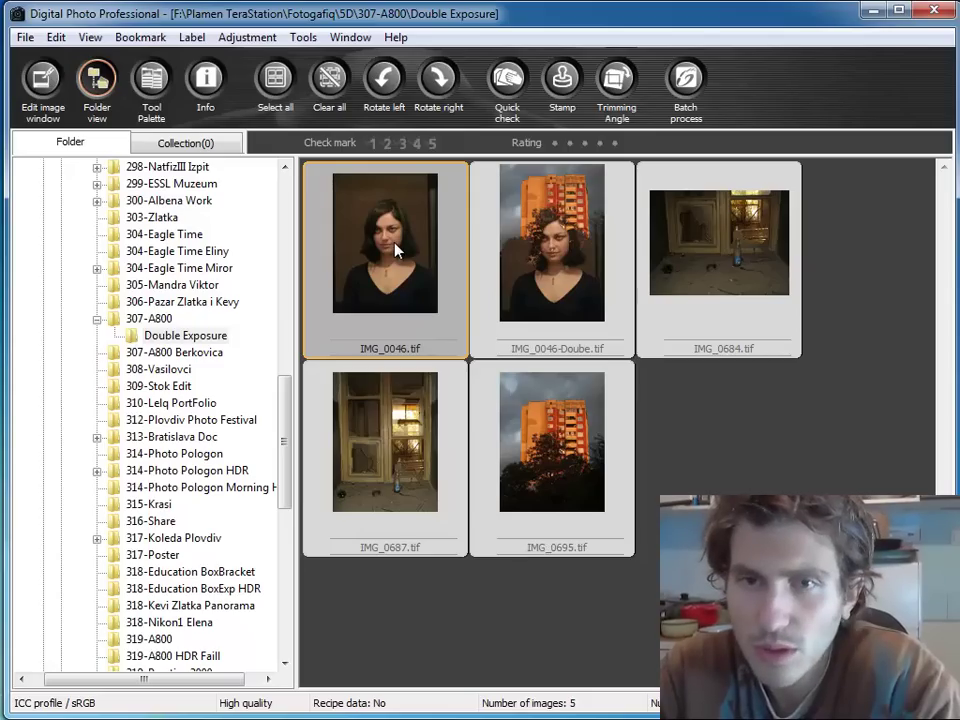
pyautogui.click(398, 445)
pyautogui.click(750, 285)
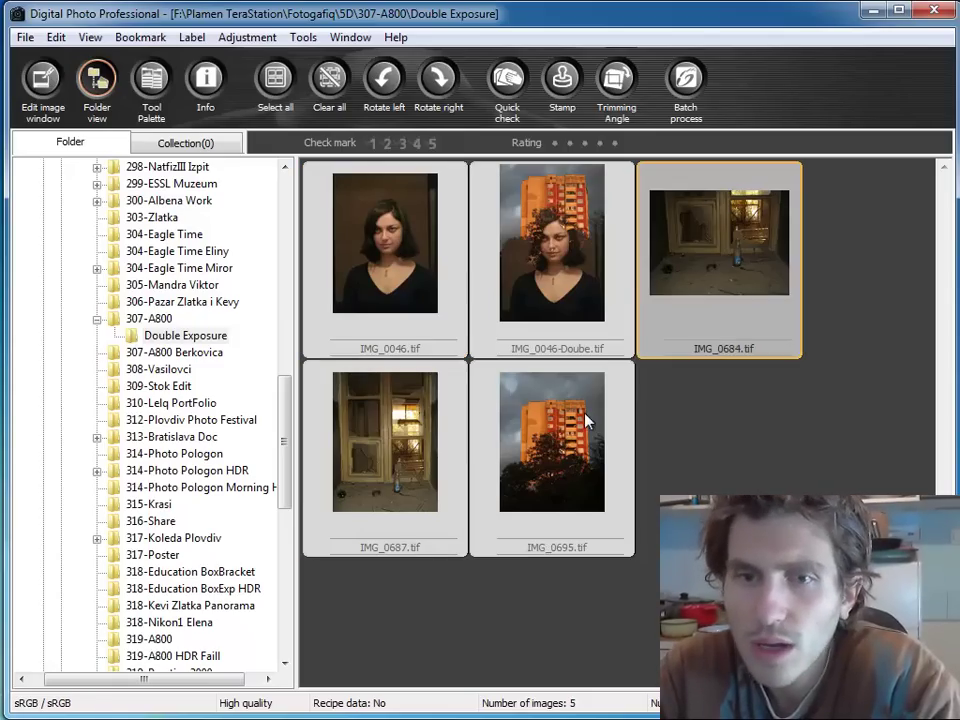
pyautogui.click(733, 427)
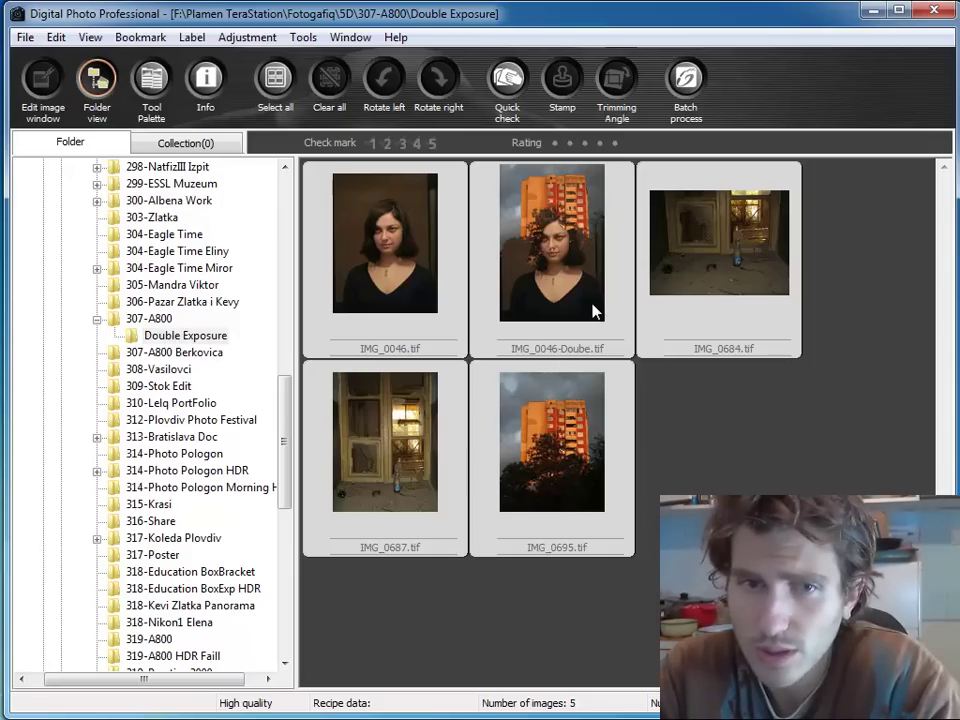
# Start the Compositing tool with IMG_0046.tif as the base image.
pyautogui.click(378, 262)
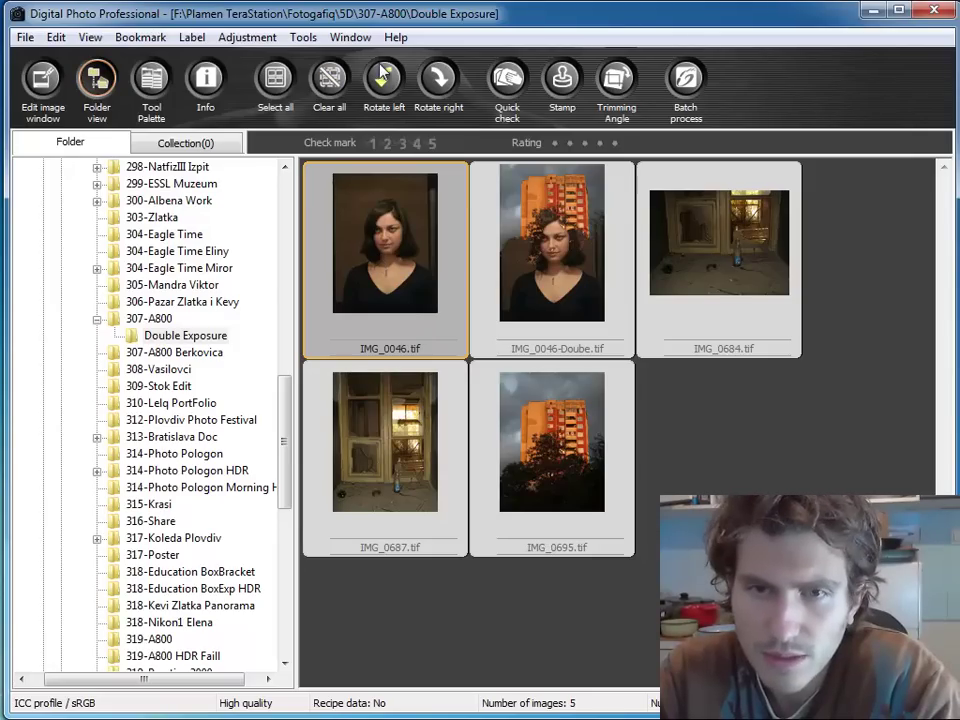
pyautogui.click(305, 40)
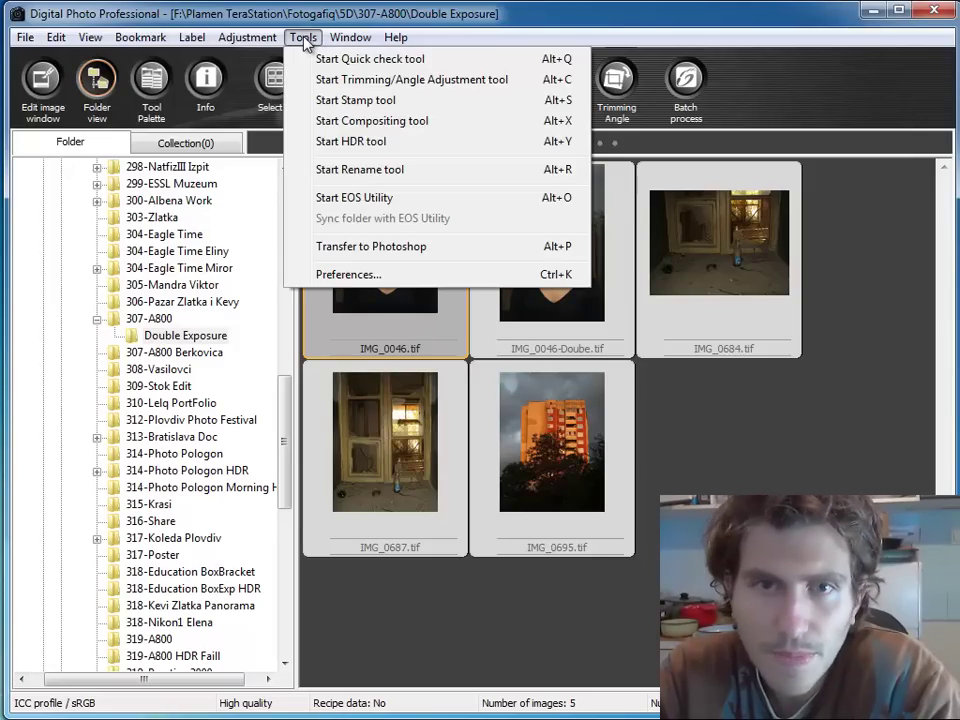
pyautogui.click(349, 127)
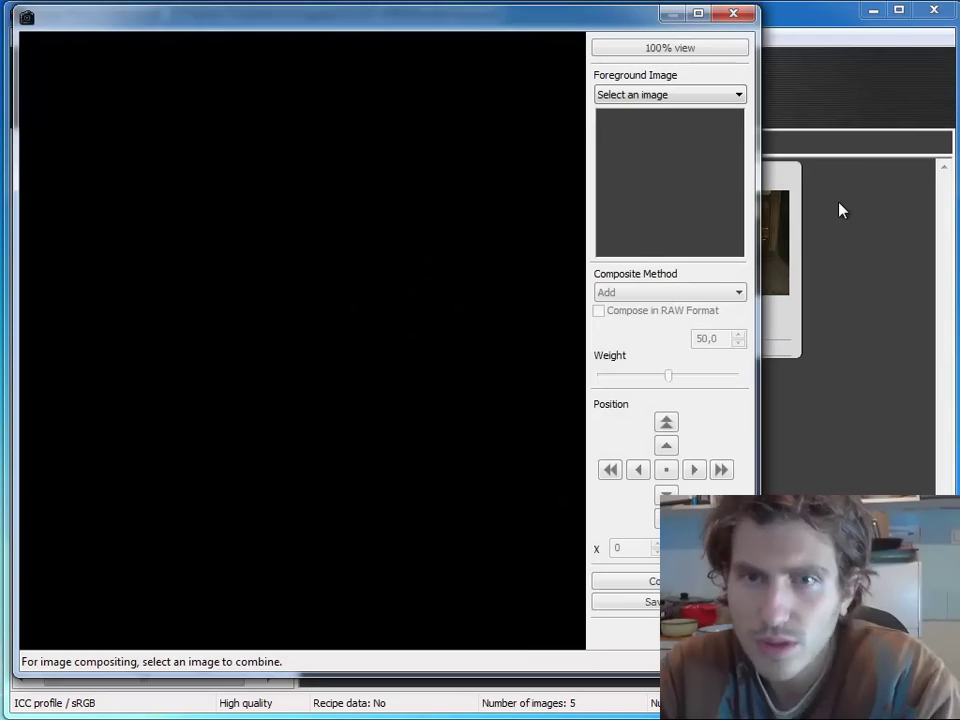
# Reposition and slightly enlarge the compositing window.
pyautogui.moveTo(530, 21); pyautogui.dragTo(608, 35)
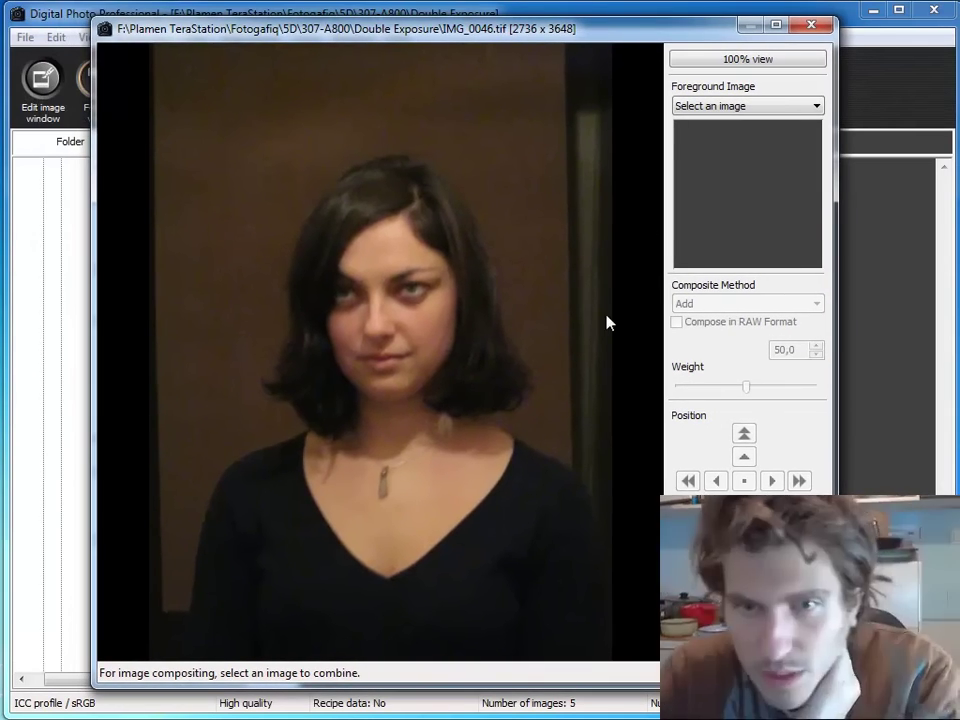
pyautogui.moveTo(490, 35); pyautogui.dragTo(473, 21)
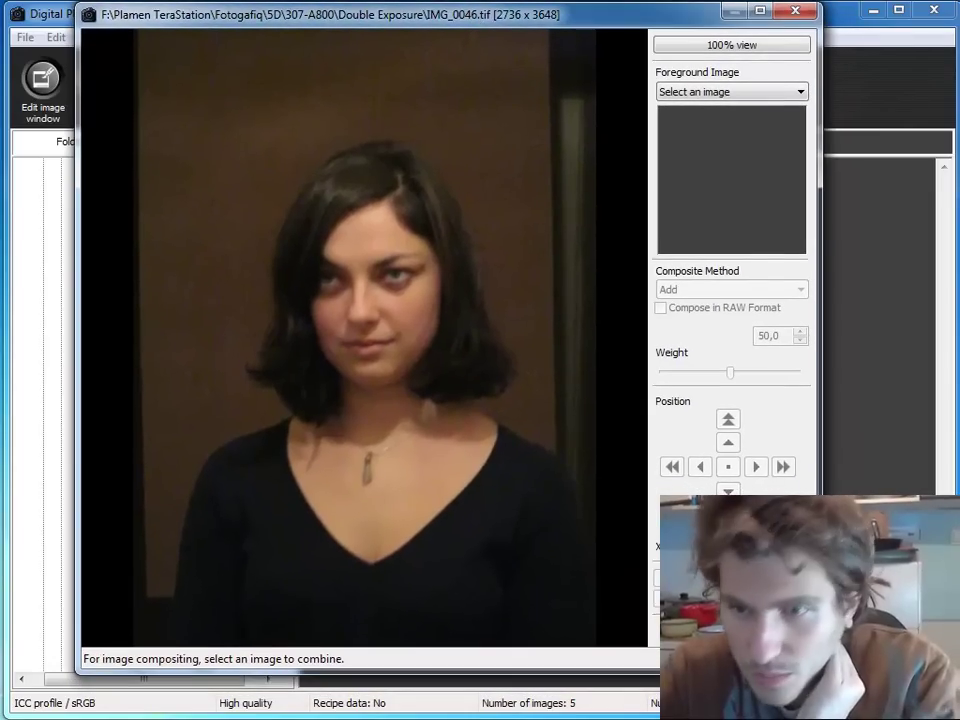
pyautogui.moveTo(833, 706); pyautogui.dragTo(848, 717)
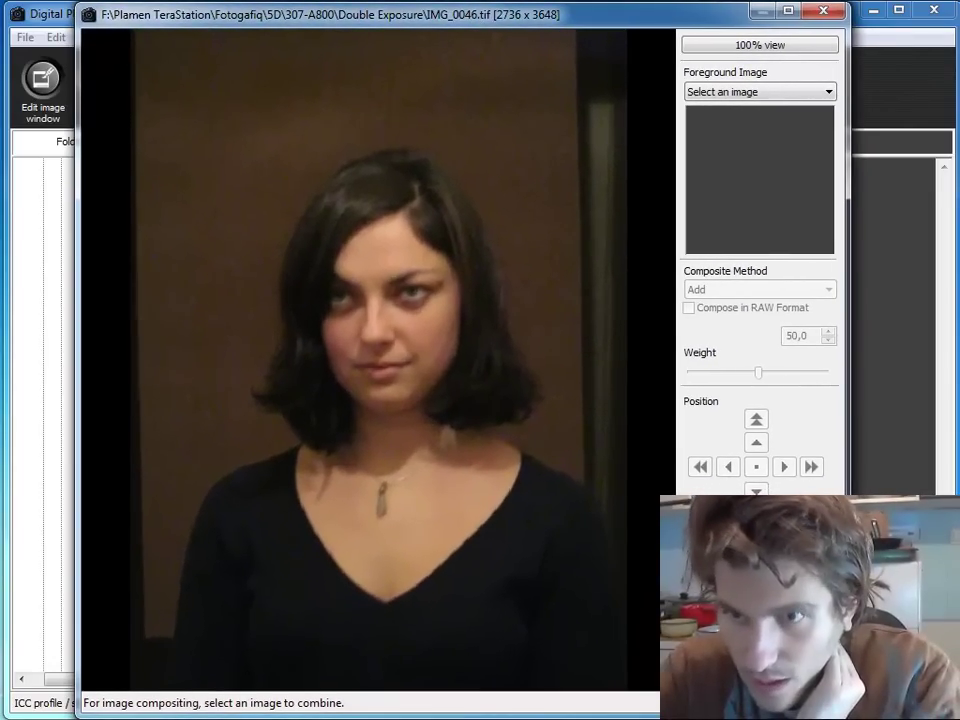
pyautogui.click(726, 91)
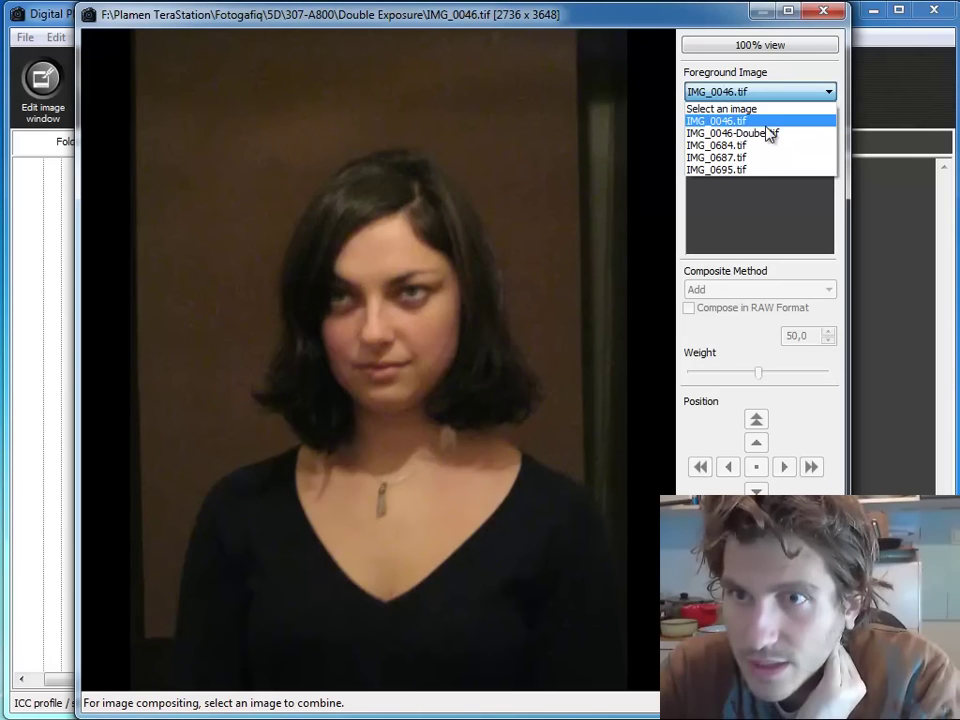
pyautogui.click(658, 17)
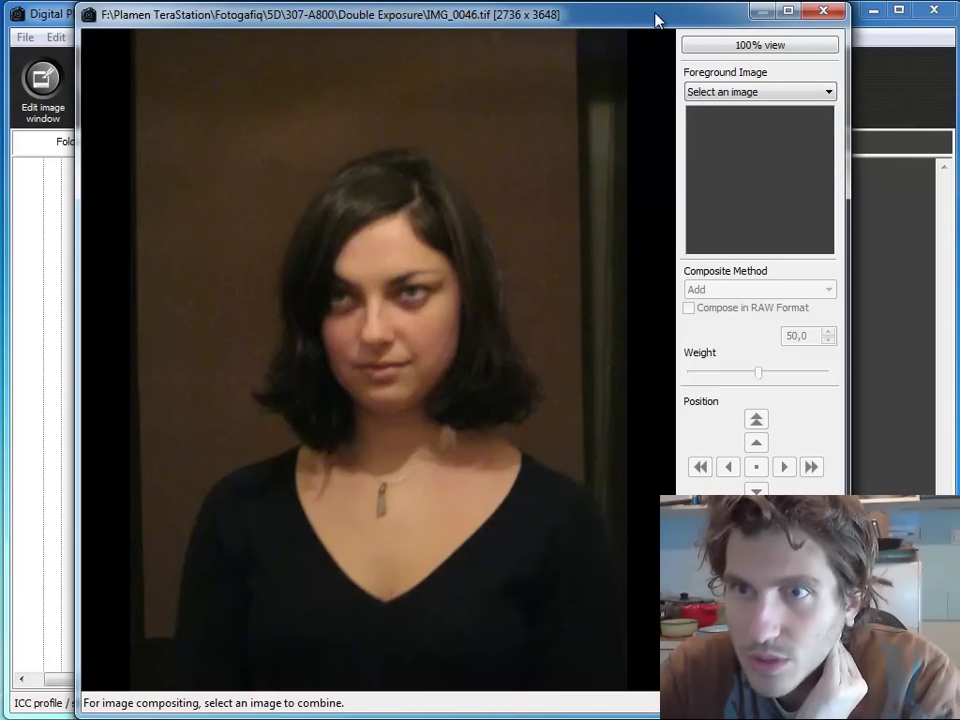
pyautogui.moveTo(658, 17)
pyautogui.mouseDown()
pyautogui.moveTo(390, 321)
pyautogui.moveTo(418, 549)
pyautogui.moveTo(656, 26)
pyautogui.mouseUp()
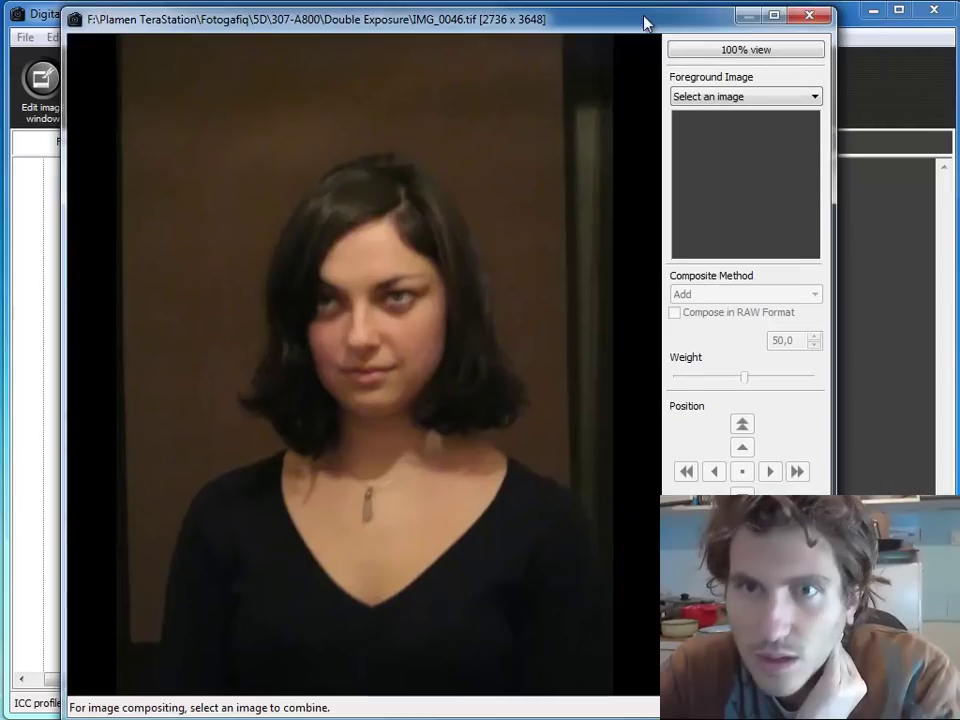
# Try IMG_0684 and IMG_0687 as foreground, then settle on the IMG_0695 orange apartment block.
pyautogui.click(737, 101)
pyautogui.click(752, 155)
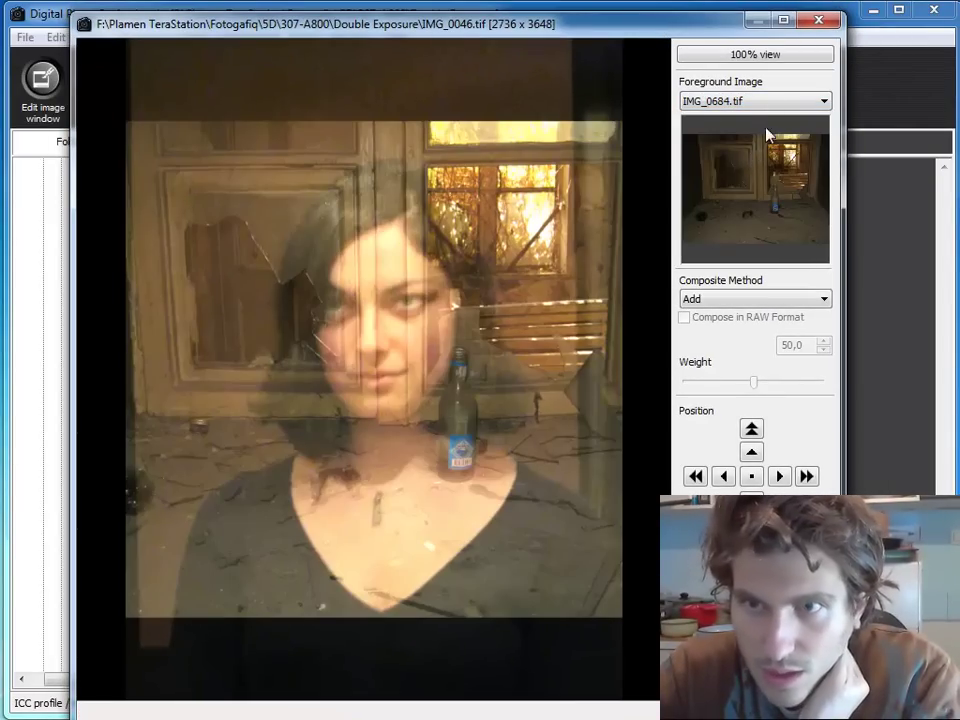
pyautogui.click(745, 103)
pyautogui.click(750, 168)
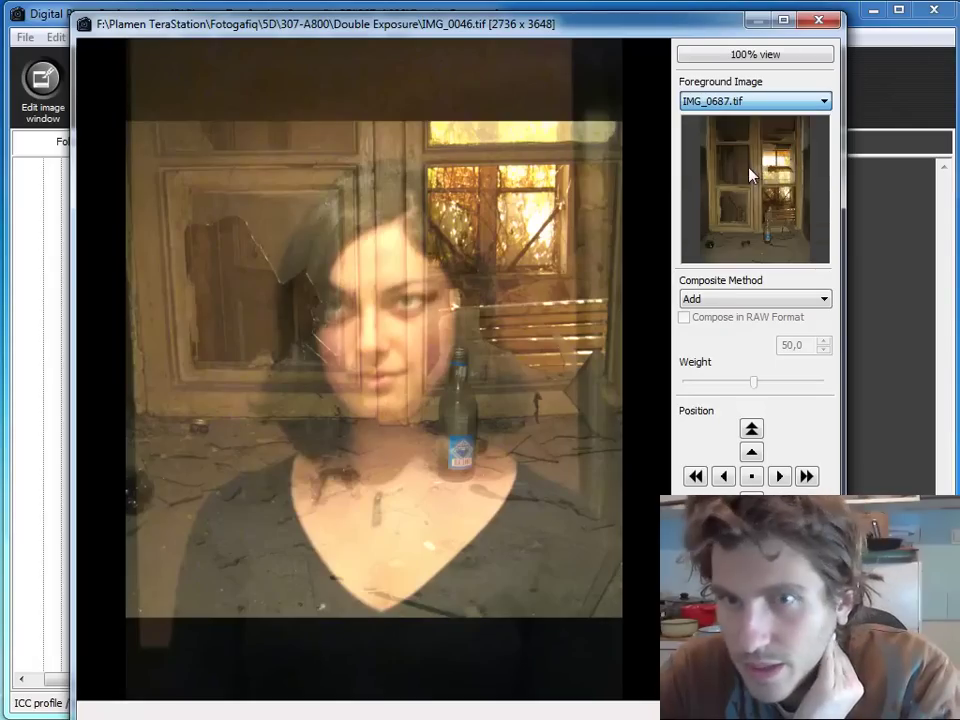
pyautogui.click(755, 104)
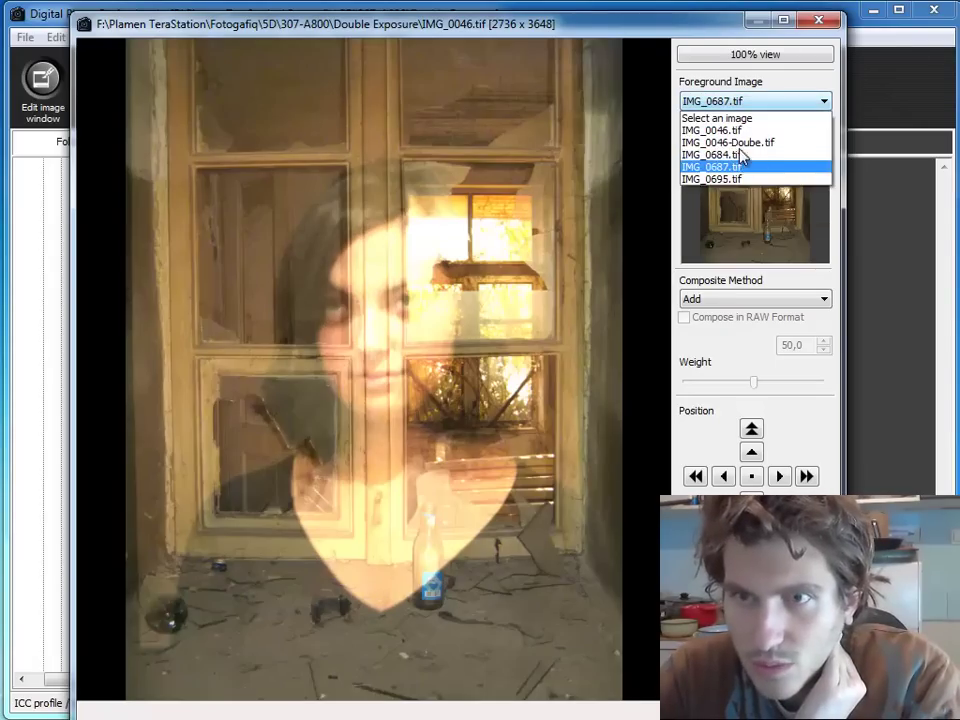
pyautogui.click(740, 178)
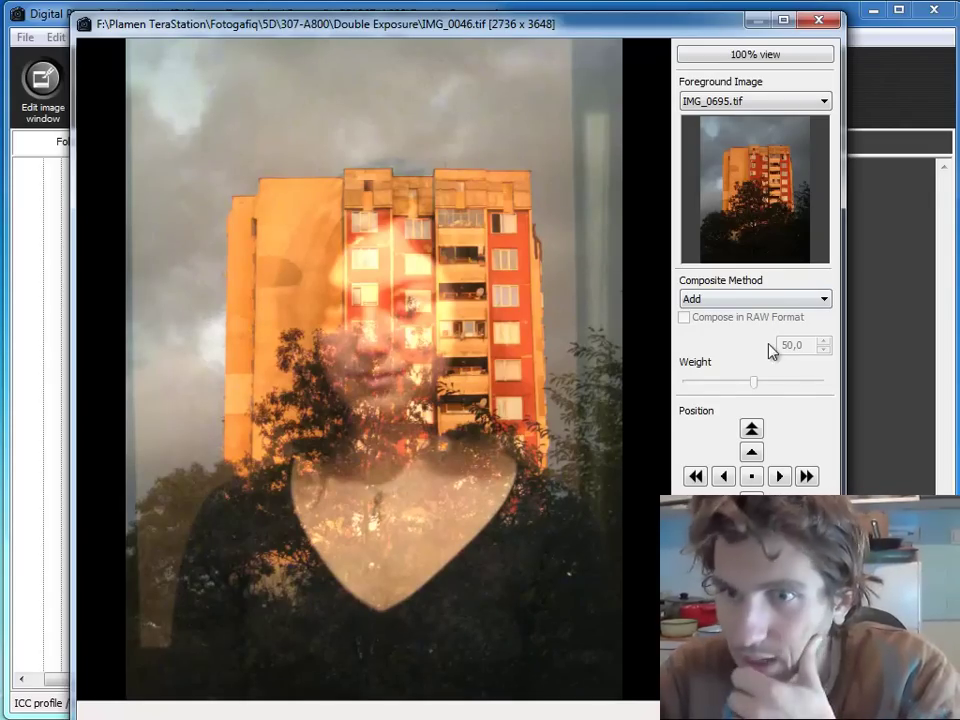
# Try the Average and Darken composite methods, then set the blend to Lighten.
pyautogui.click(731, 302)
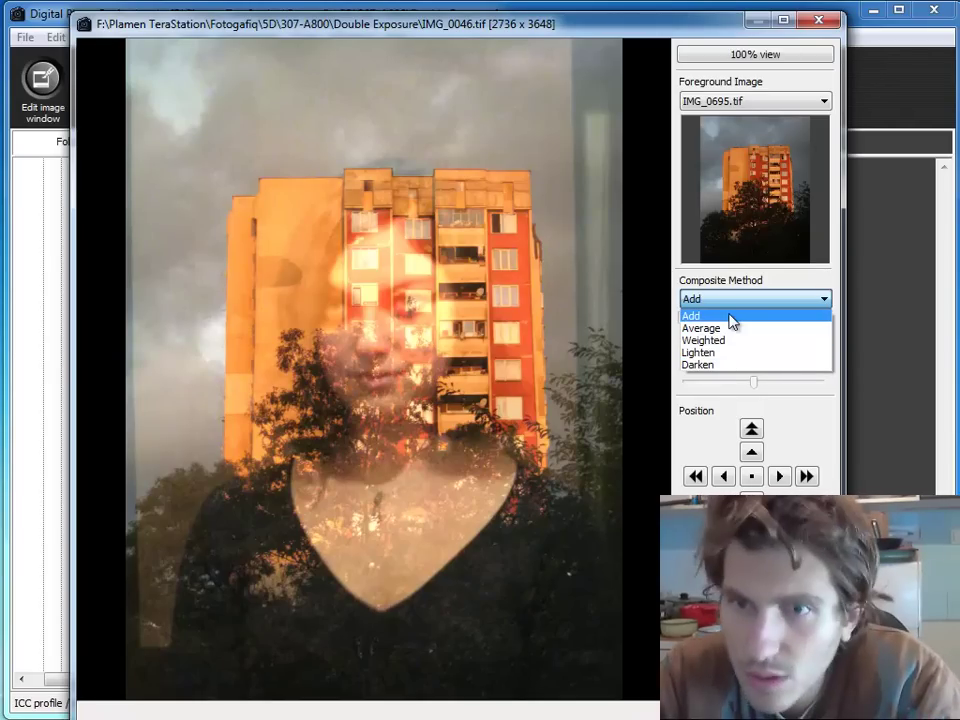
pyautogui.click(730, 329)
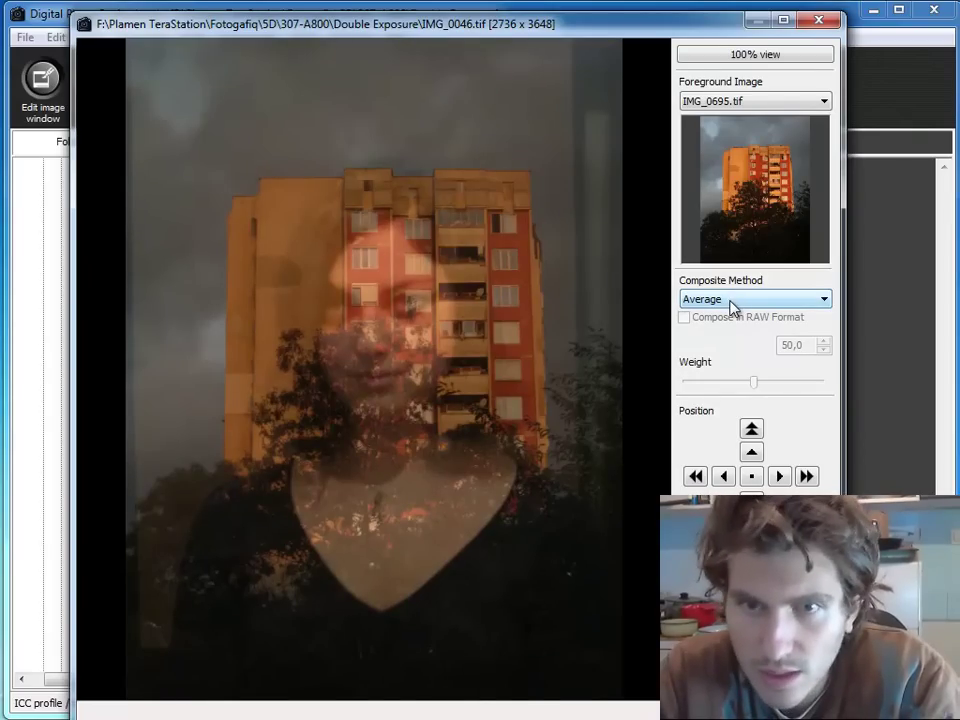
pyautogui.click(733, 303)
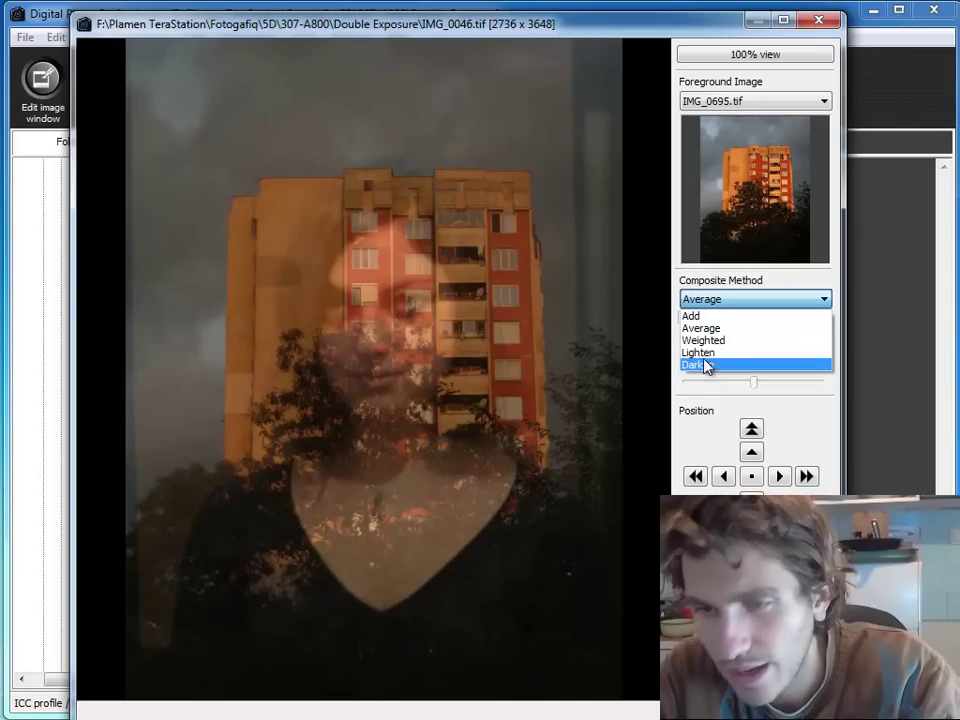
pyautogui.click(705, 366)
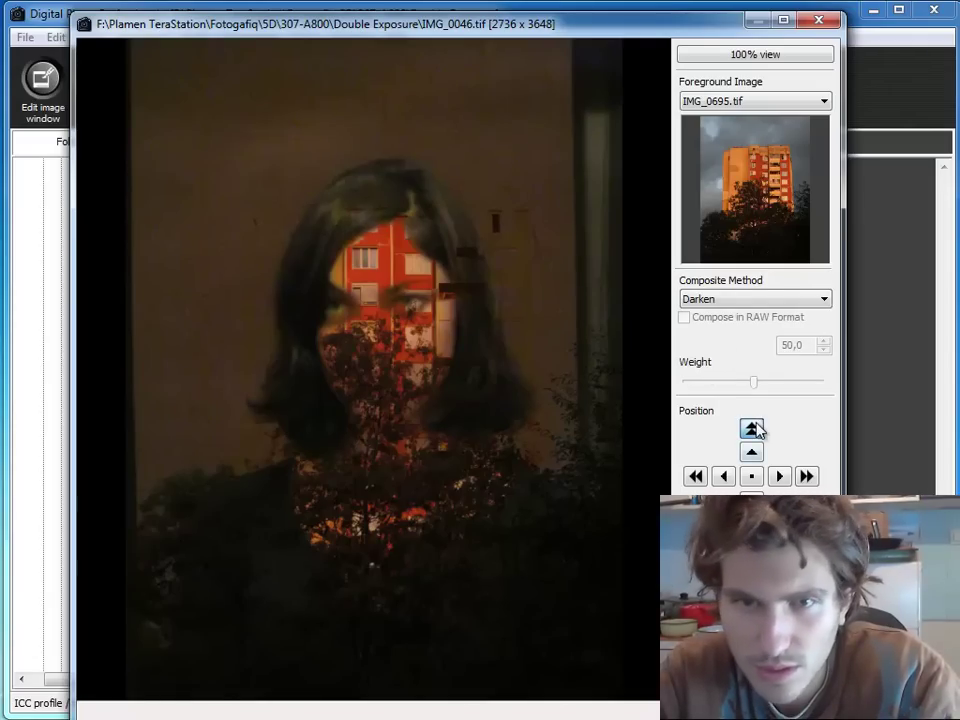
pyautogui.click(757, 428)
pyautogui.click(728, 306)
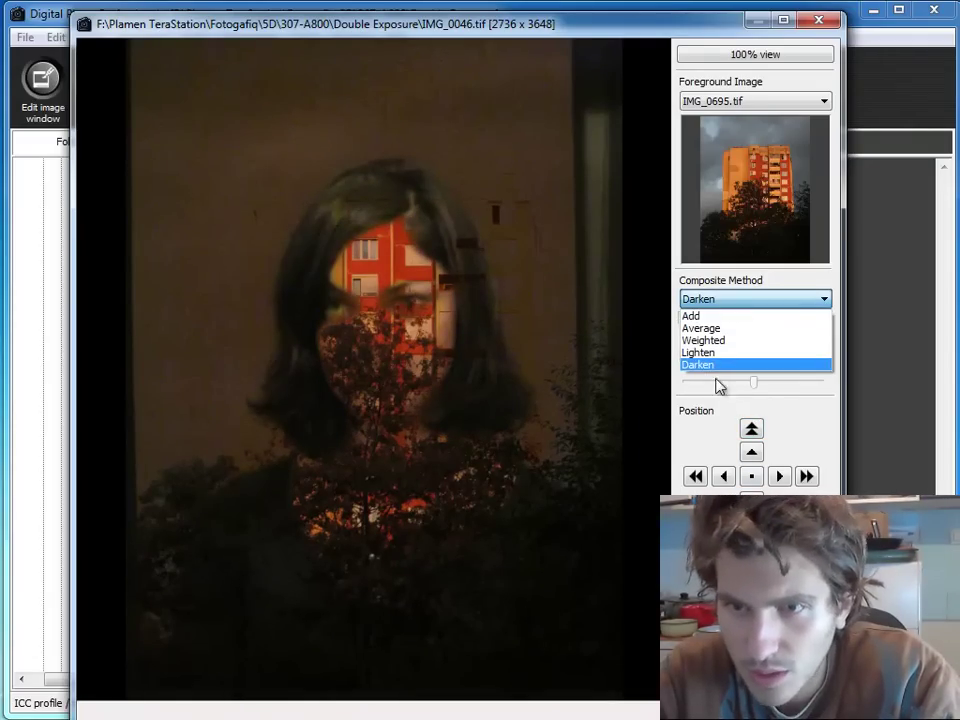
pyautogui.click(714, 364)
pyautogui.click(718, 309)
pyautogui.click(703, 352)
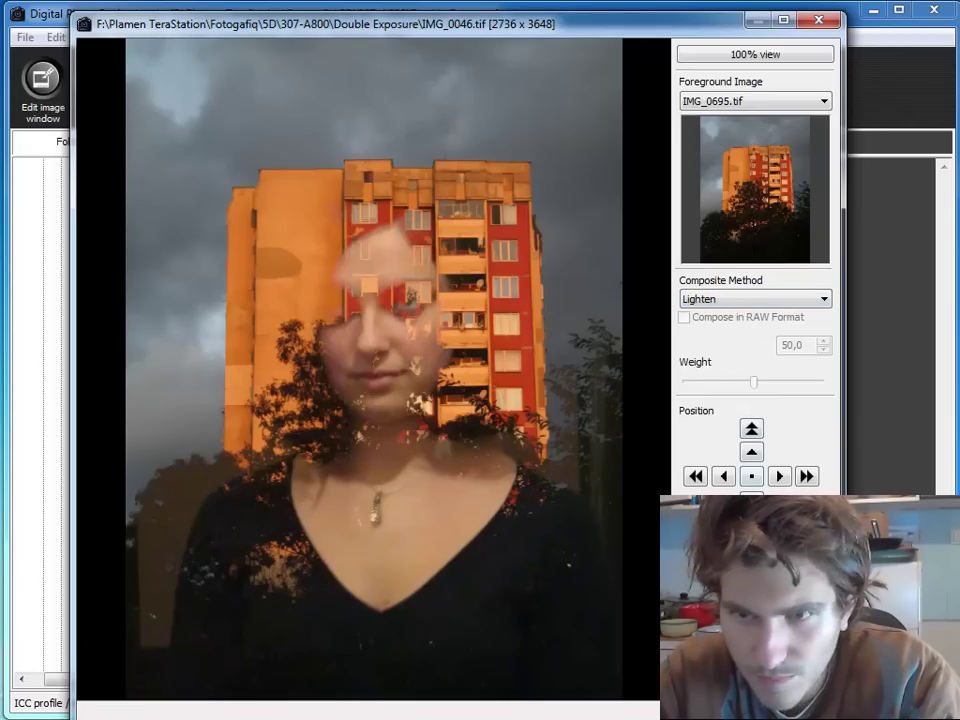
# Raise the building layer with repeated Position up-arrow steps above the woman's face.
pyautogui.click(755, 454)
pyautogui.click(752, 432)
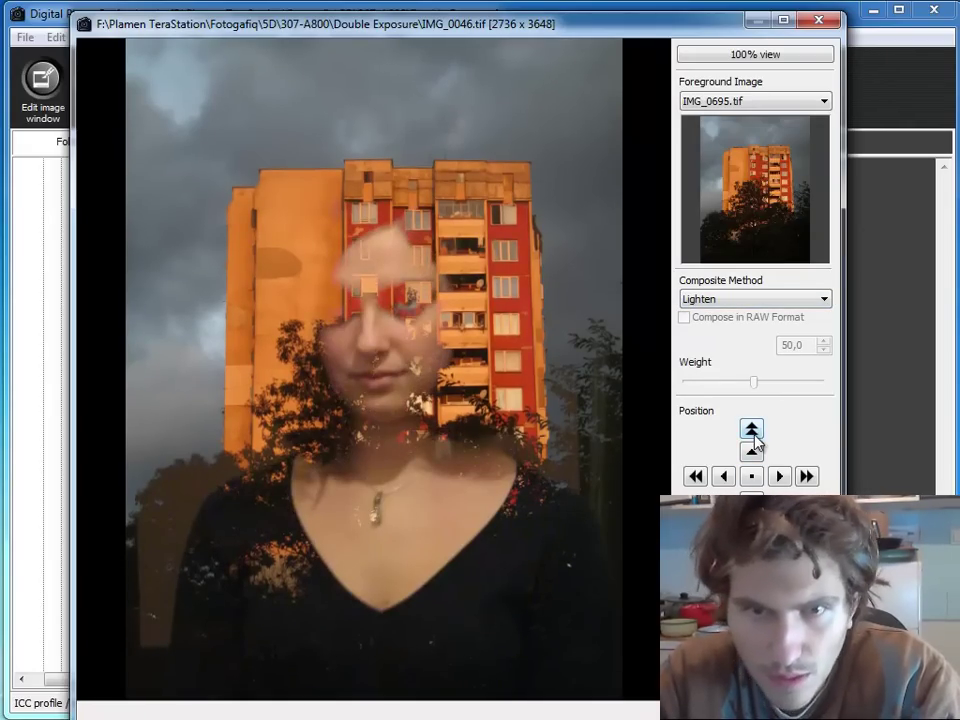
pyautogui.click(755, 437)
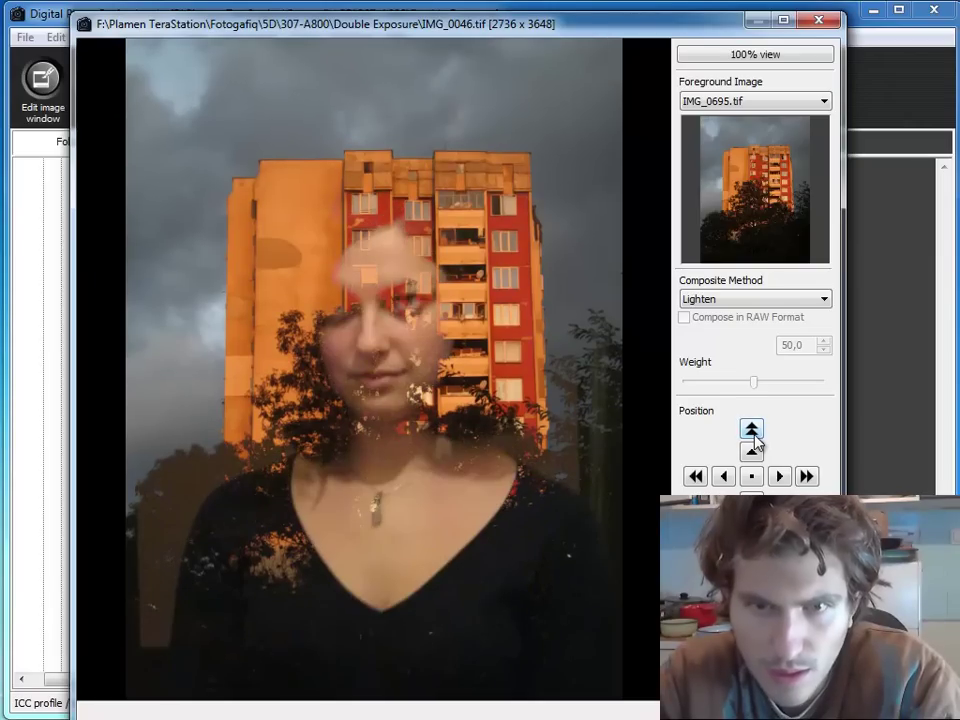
pyautogui.click(753, 432)
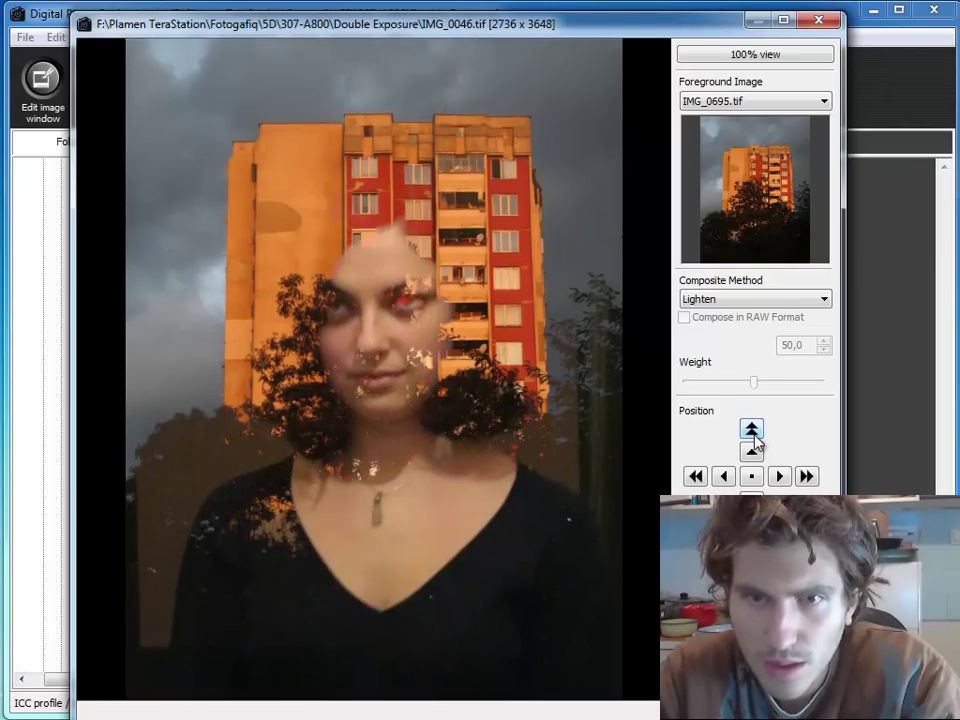
pyautogui.click(753, 432)
pyautogui.click(755, 437)
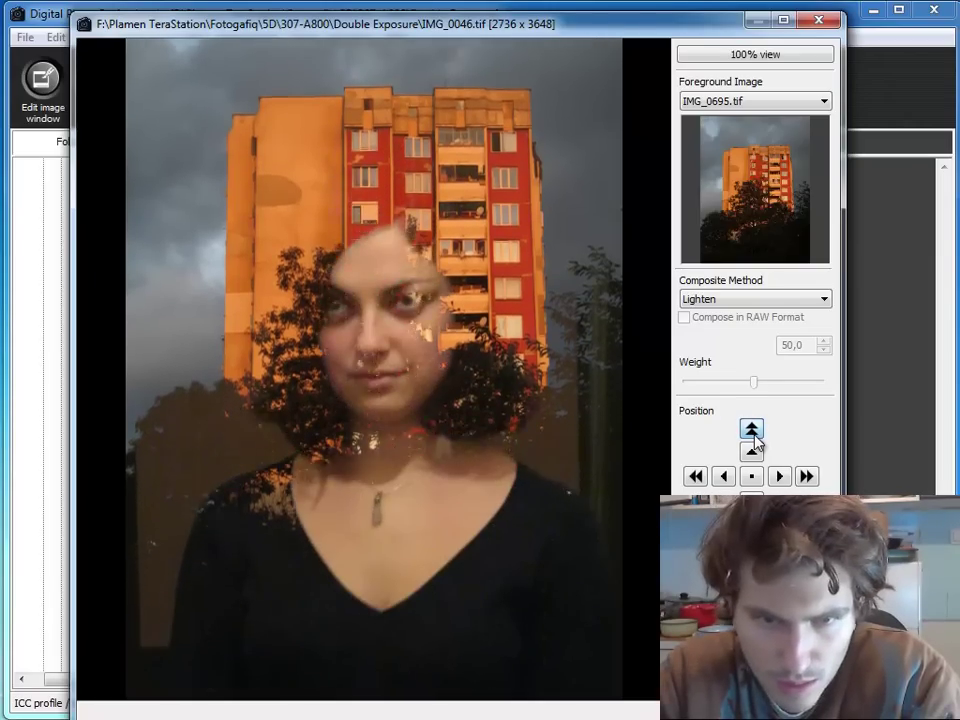
pyautogui.click(755, 437)
pyautogui.click(755, 437)
pyautogui.click(755, 437)
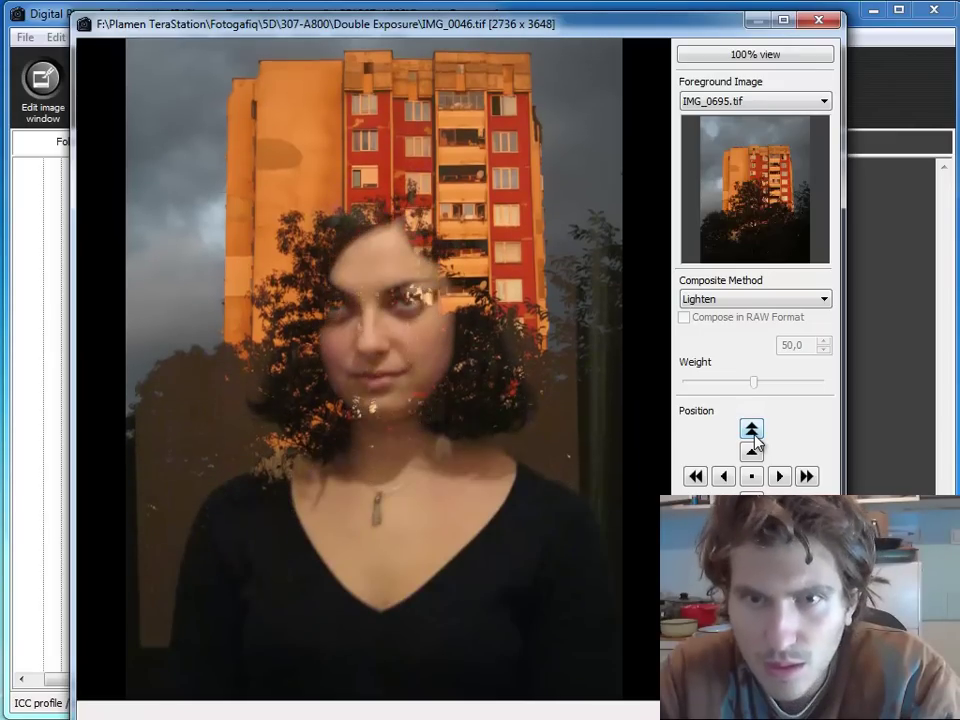
pyautogui.click(755, 437)
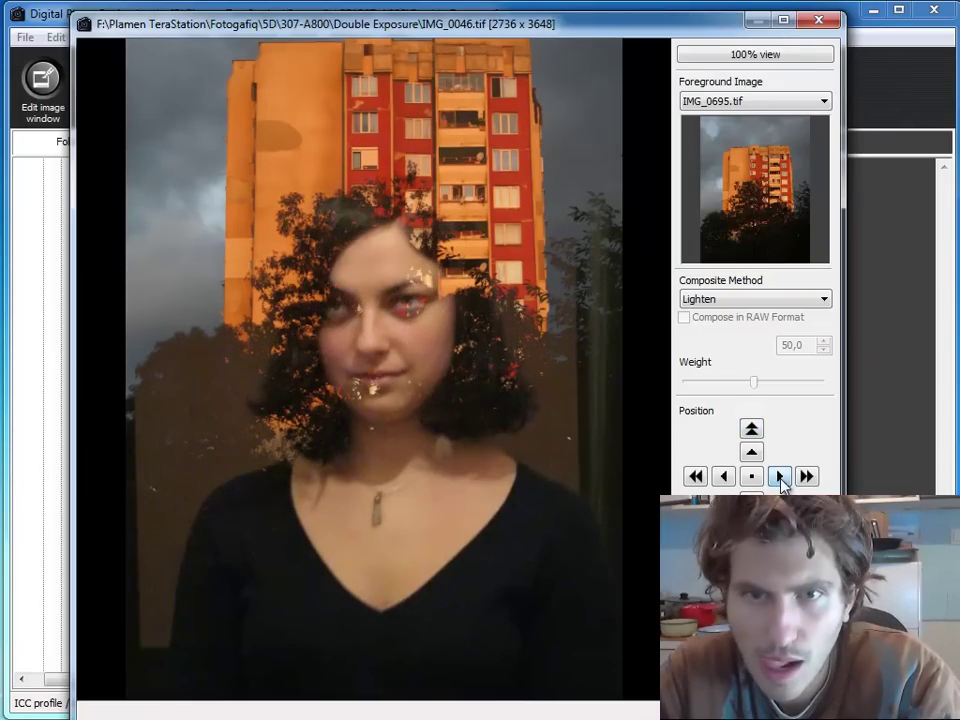
# Shift the building layer one step right, then two steps left.
pyautogui.click(810, 482)
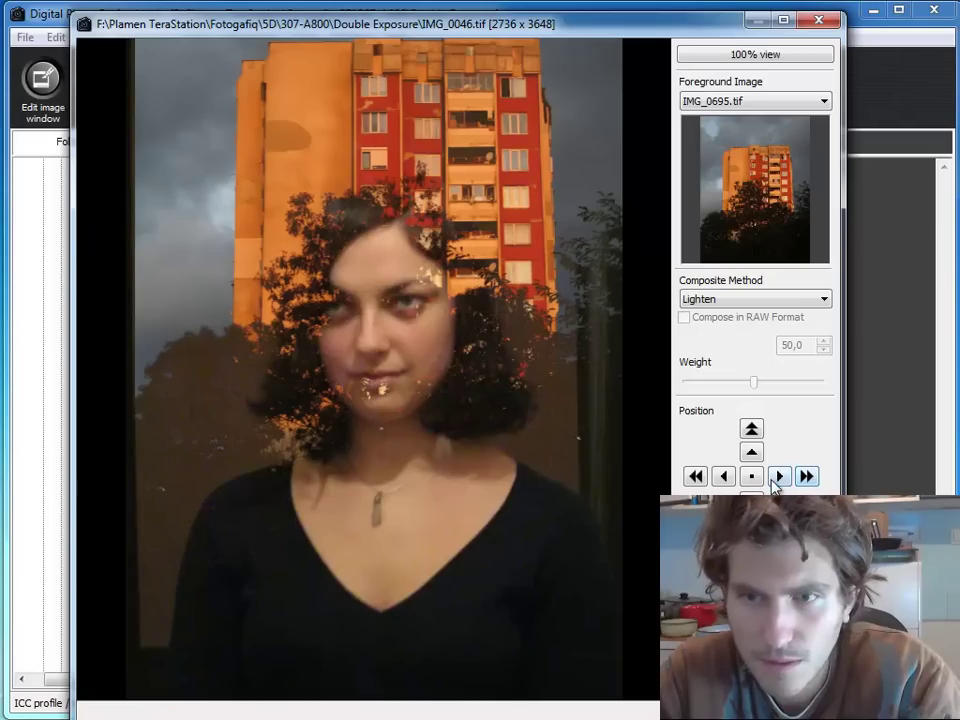
pyautogui.click(724, 478)
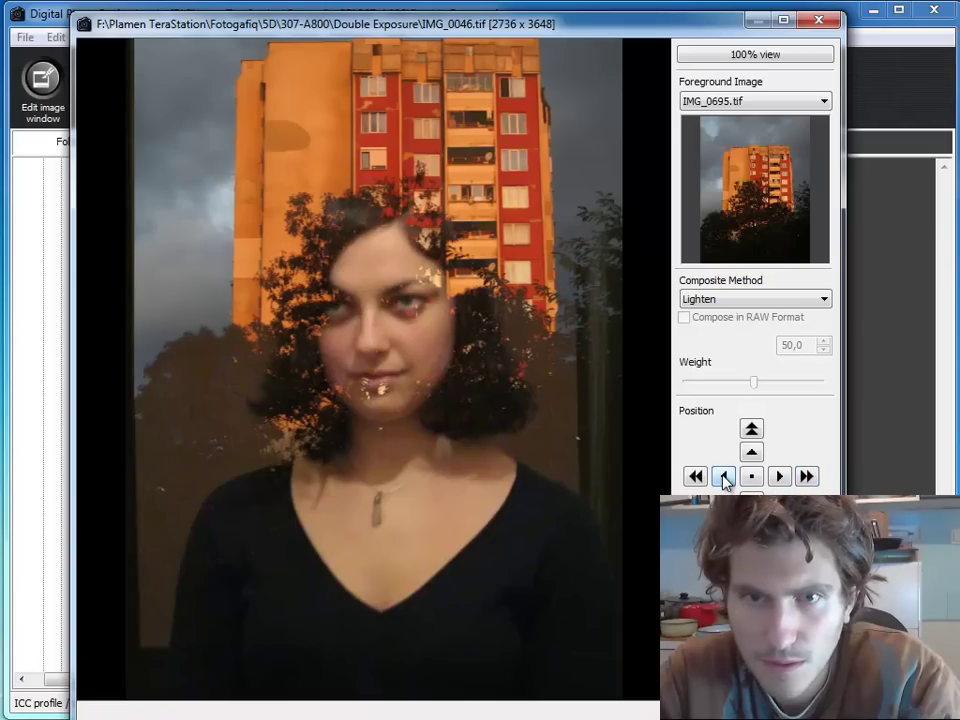
pyautogui.click(724, 478)
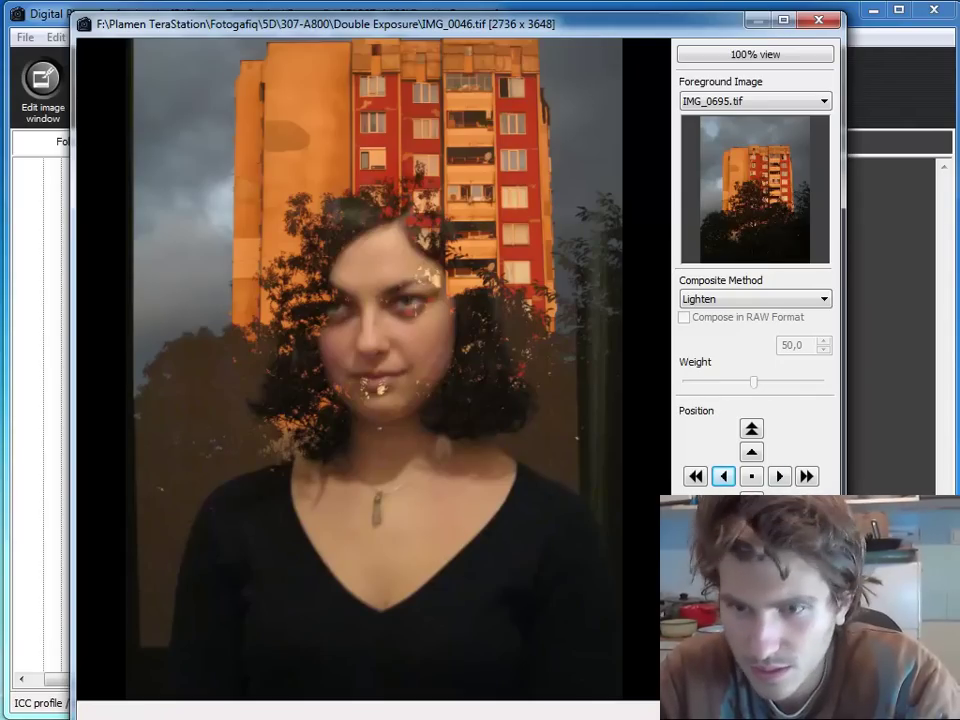
pyautogui.click(739, 62)
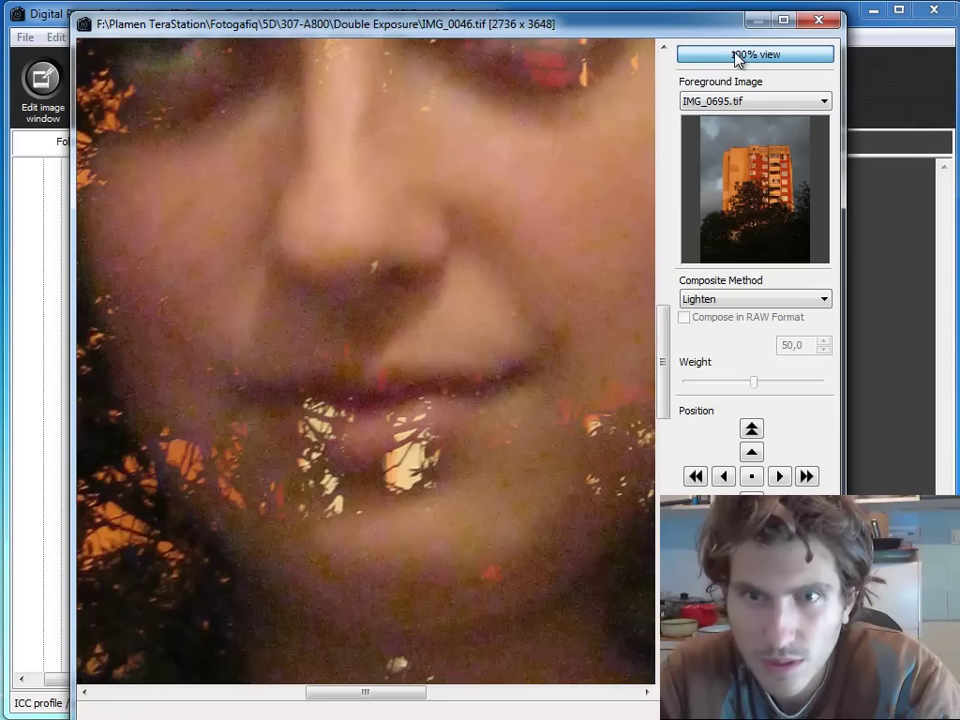
pyautogui.moveTo(424, 231)
pyautogui.mouseDown()
pyautogui.moveTo(366, 392)
pyautogui.moveTo(440, 317)
pyautogui.moveTo(392, 371)
pyautogui.moveTo(400, 380)
pyautogui.mouseUp()
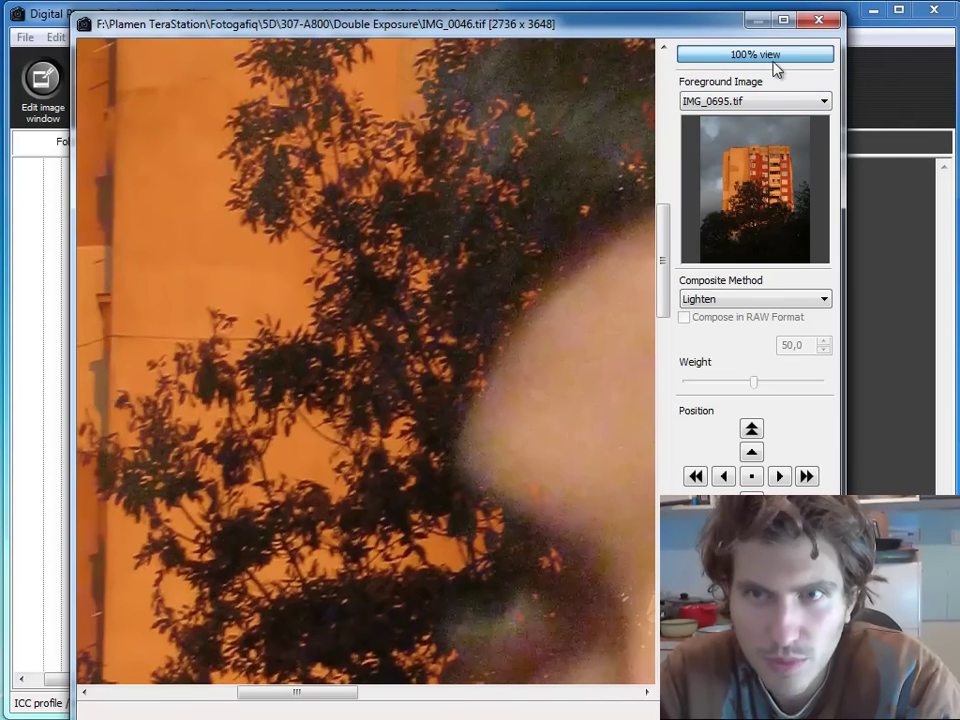
pyautogui.click(758, 56)
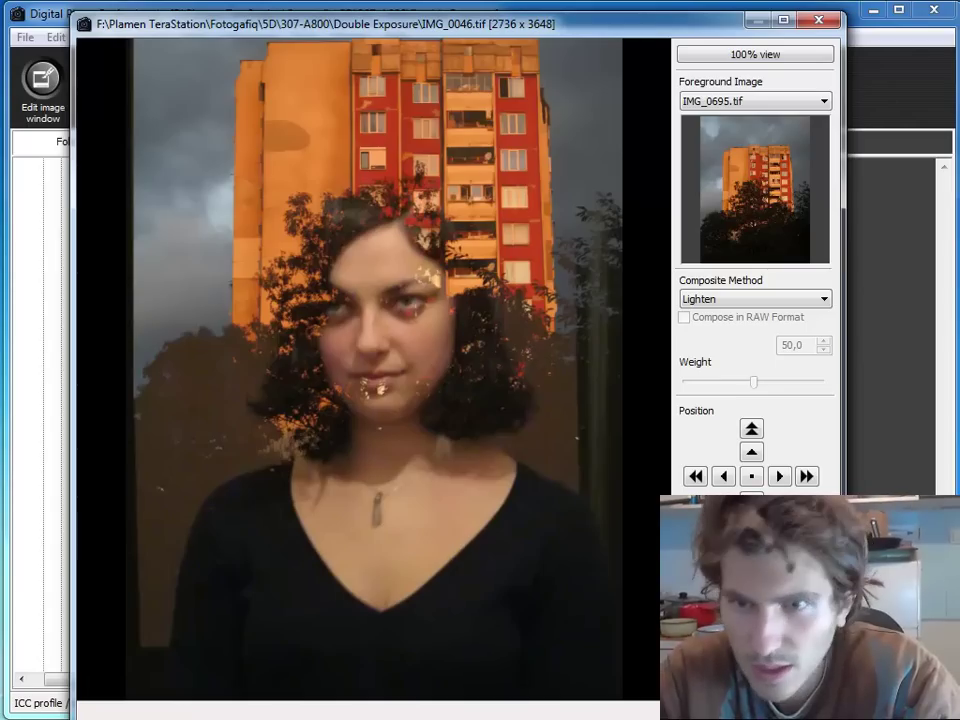
# Raise the building layer several steps, then lower it back down.
pyautogui.click(752, 454)
pyautogui.click(752, 428)
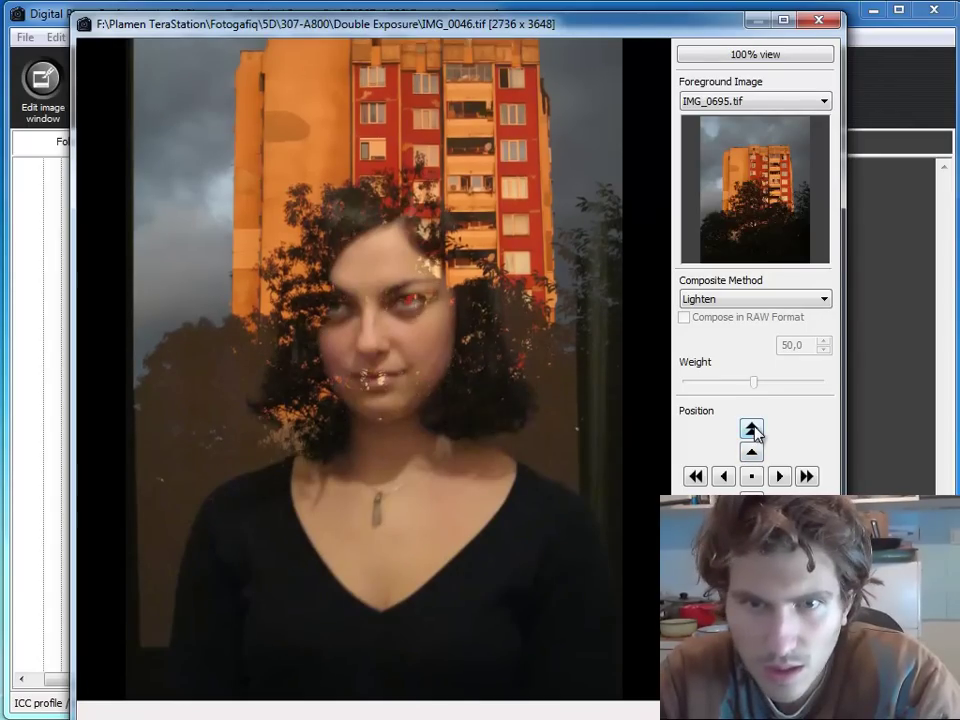
pyautogui.click(752, 428)
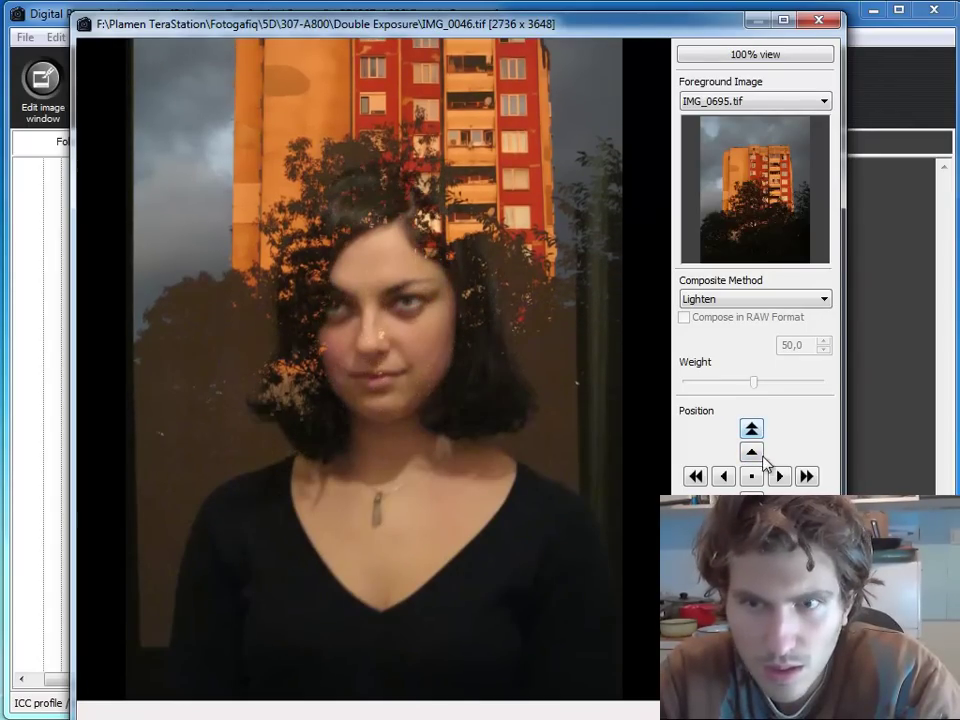
pyautogui.click(752, 429)
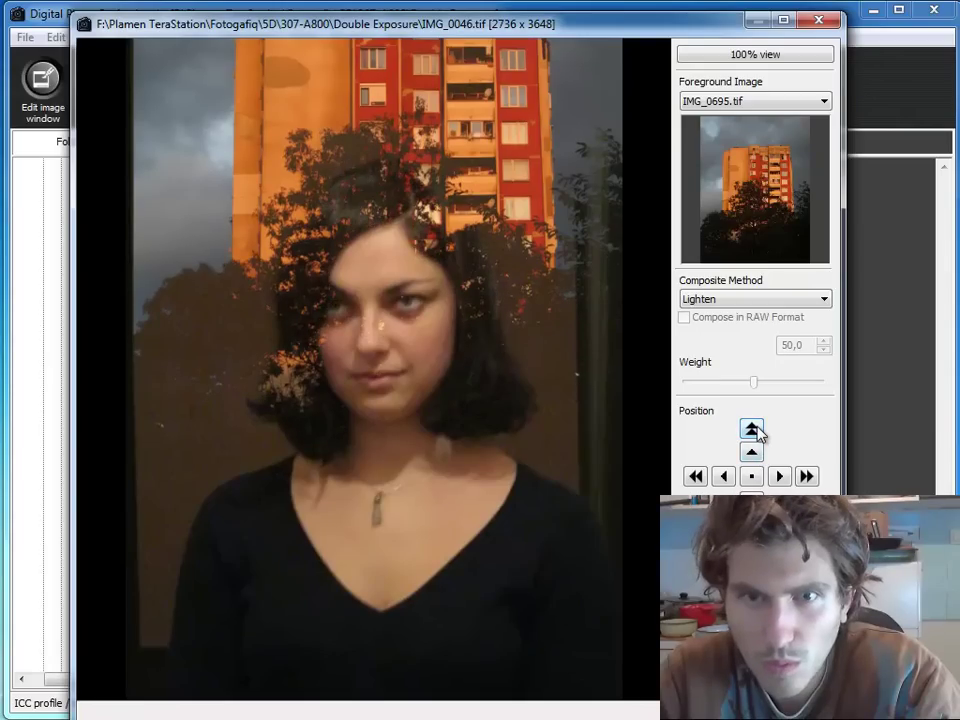
pyautogui.click(752, 500)
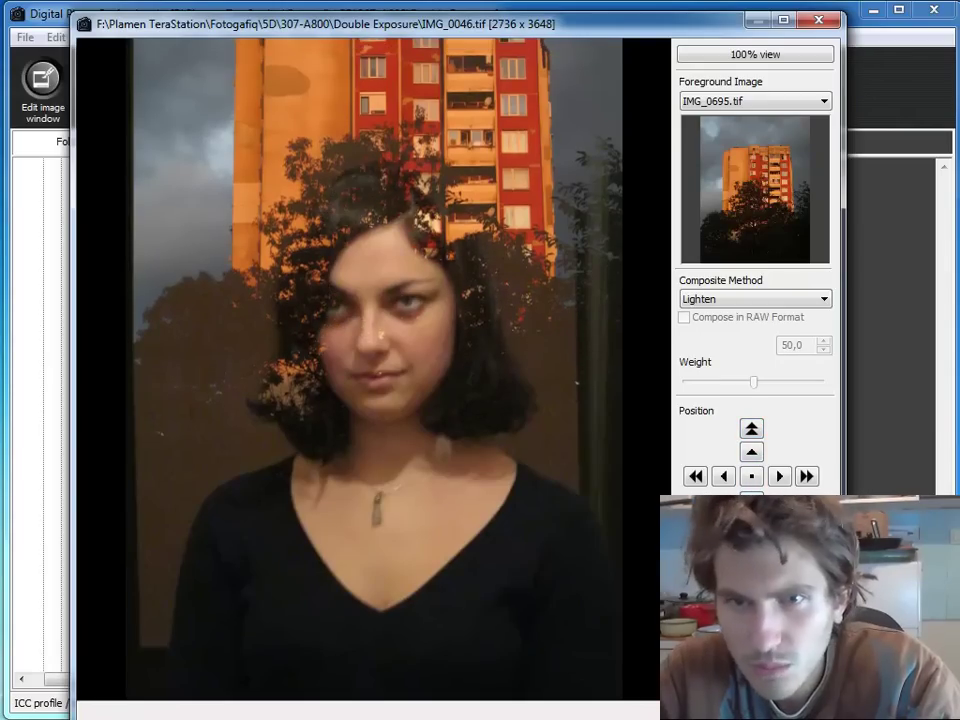
pyautogui.click(752, 500)
pyautogui.click(752, 500)
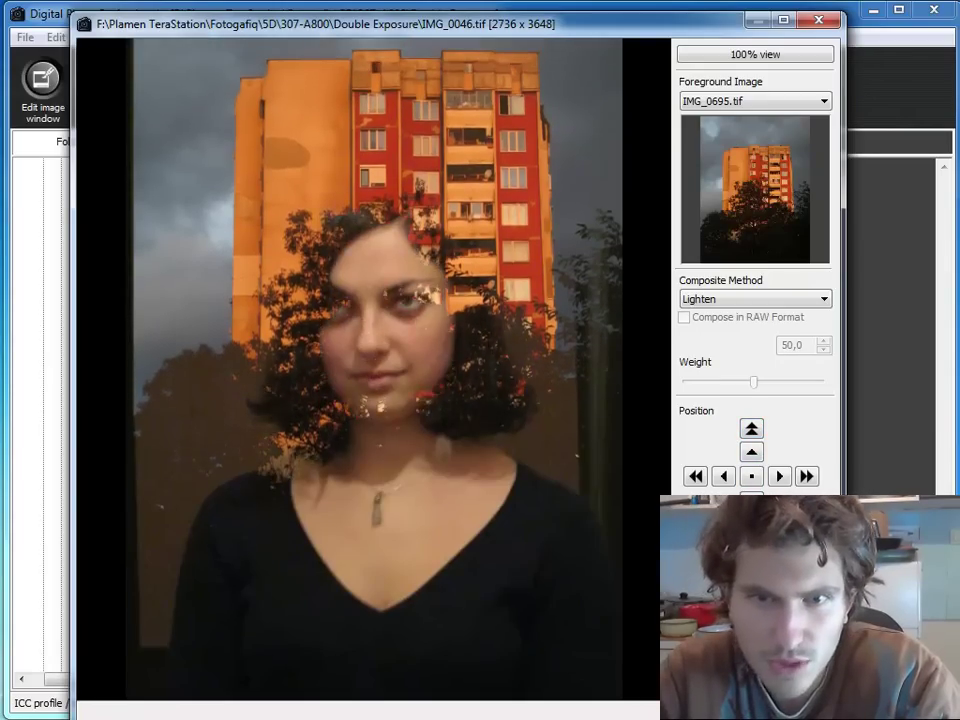
pyautogui.click(751, 500)
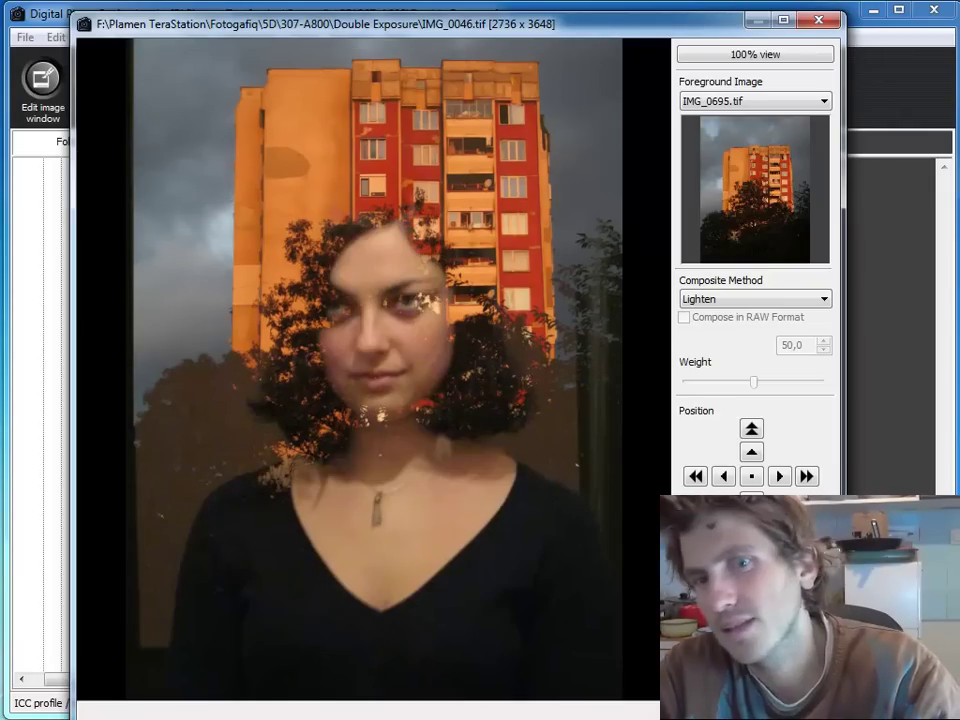
# Nudge the layer up again, drop it slightly lower, and keep Lighten as the composite method.
pyautogui.click(755, 455)
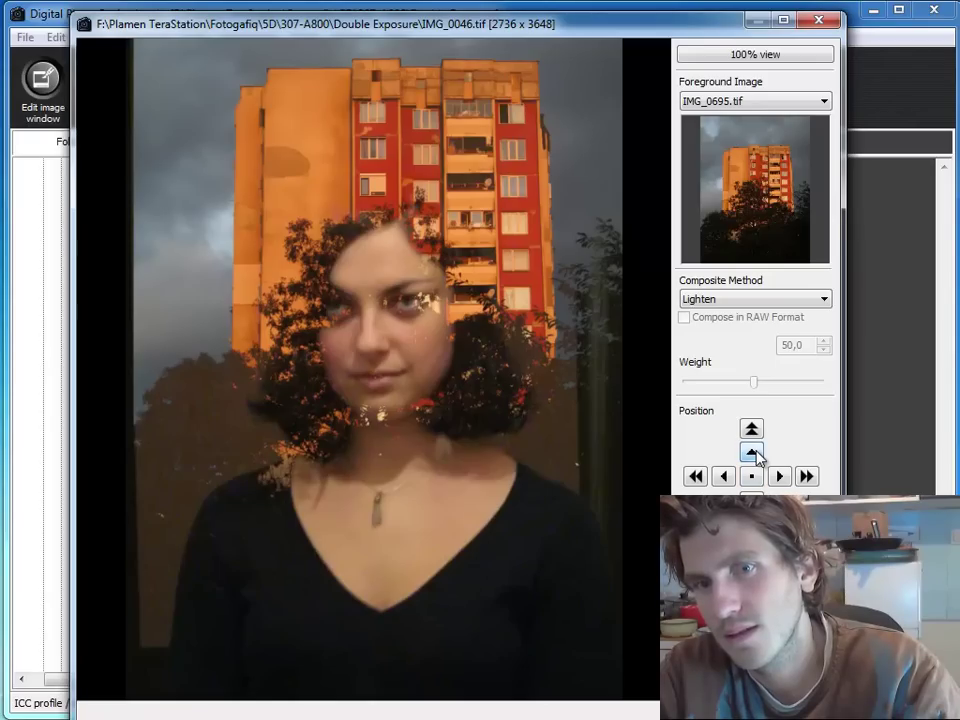
pyautogui.click(755, 429)
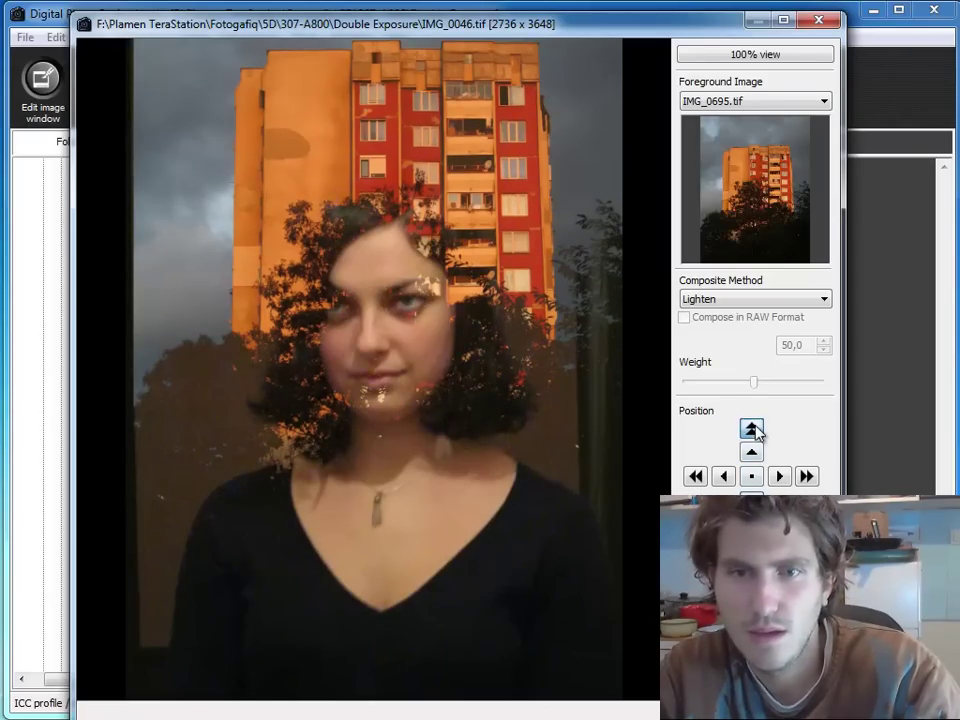
pyautogui.click(752, 429)
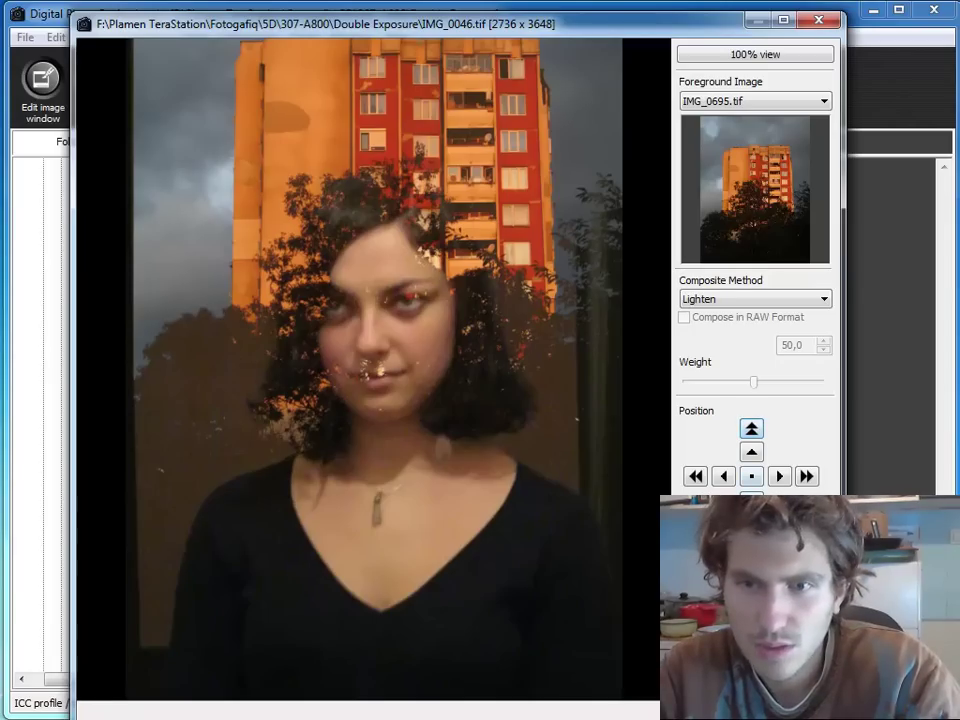
pyautogui.click(752, 500)
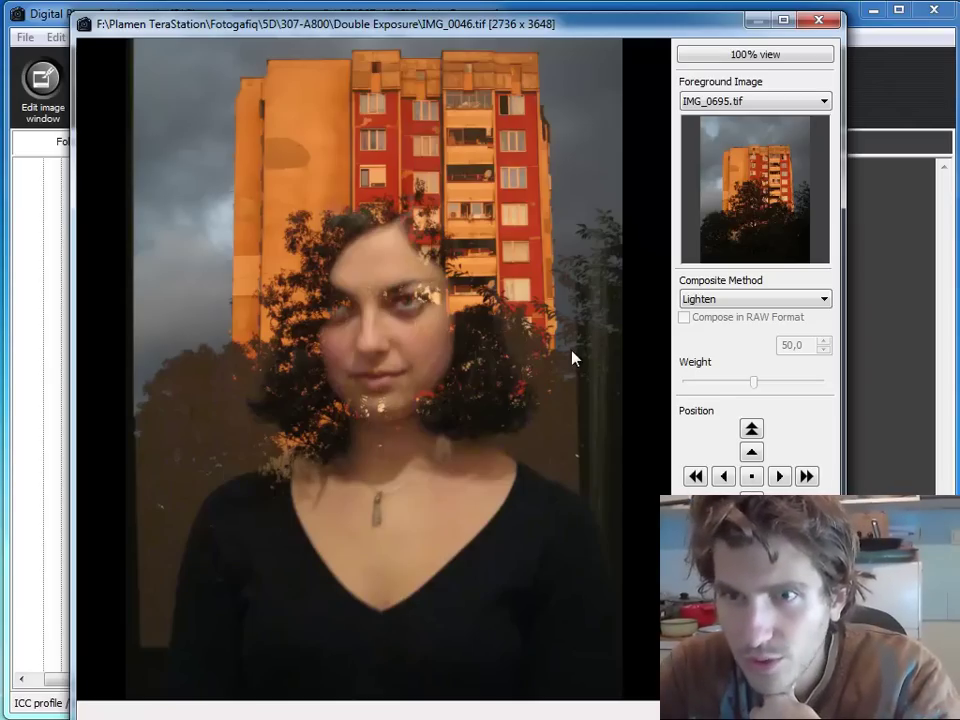
pyautogui.click(785, 300)
pyautogui.click(785, 352)
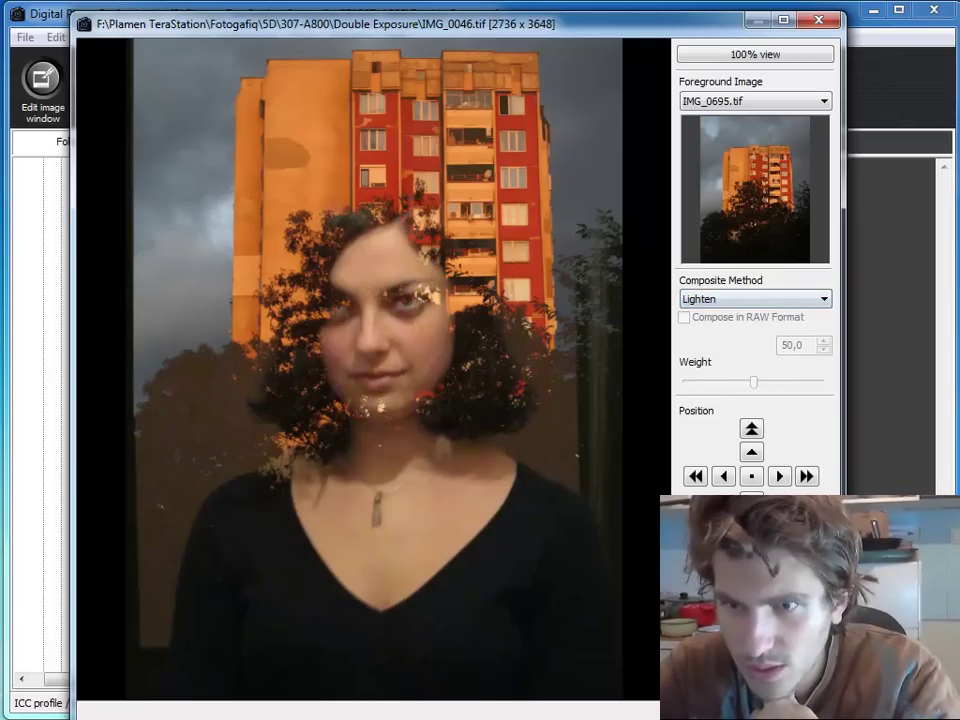
# Save the composite as an Exif-TIFF 8-bit file named '...Double Exposure Test'.
pyautogui.hotkey('ctrl', 's')
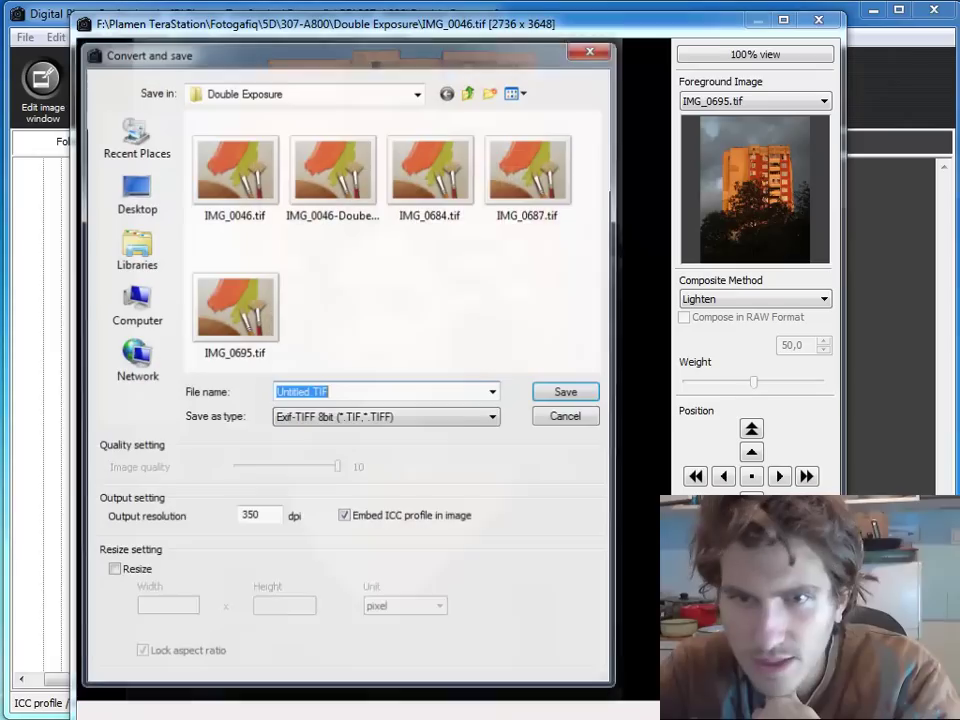
pyautogui.moveTo(309, 390); pyautogui.dragTo(214, 392)
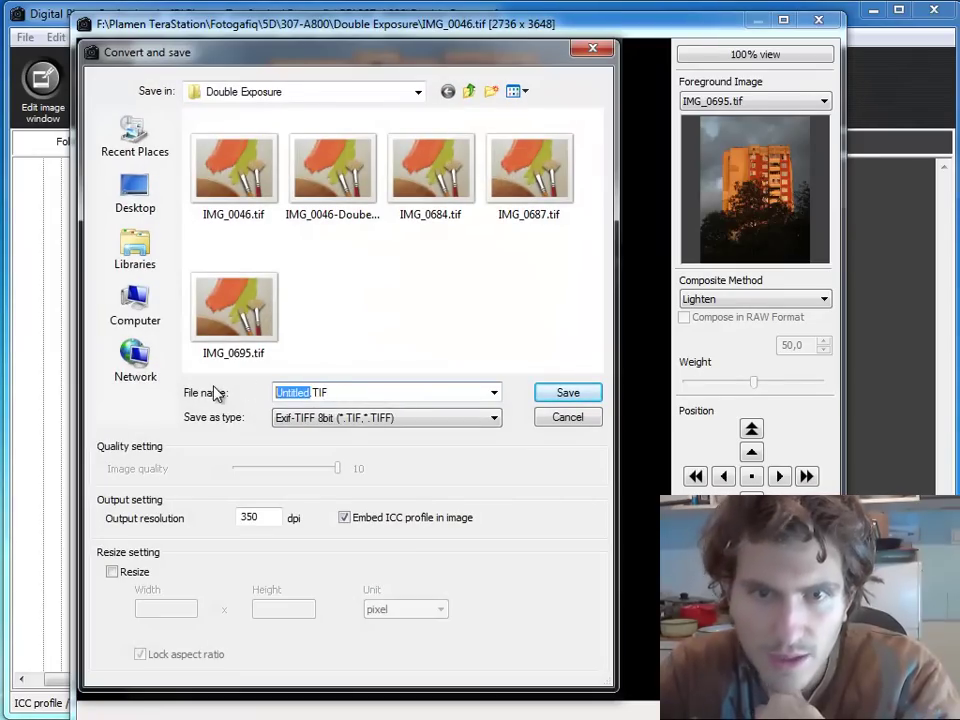
pyautogui.write('Canon ')
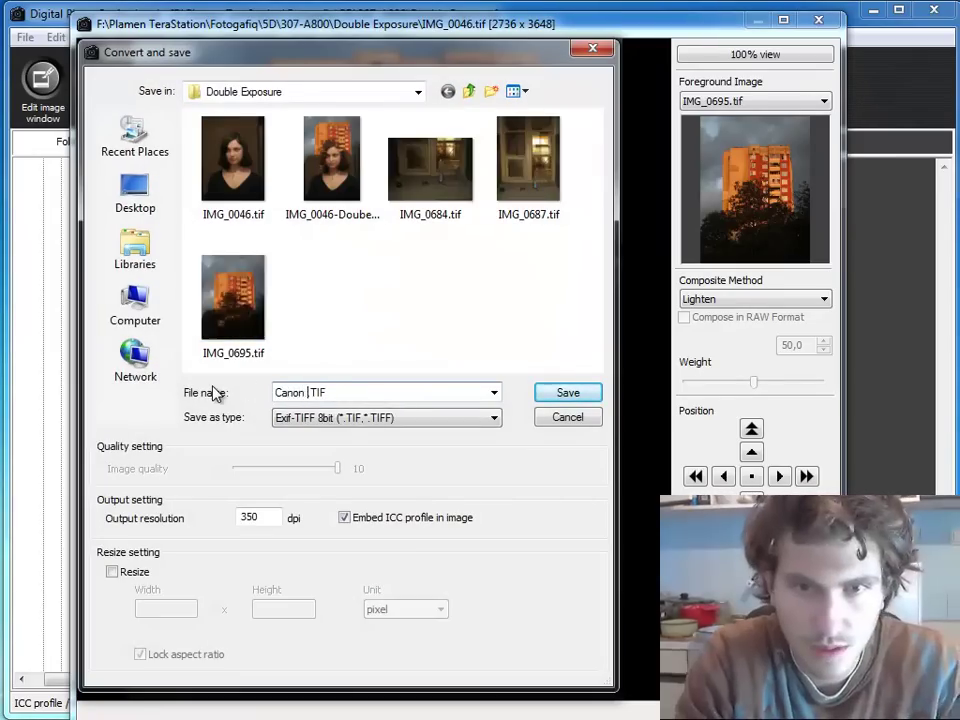
pyautogui.write('Digital P')
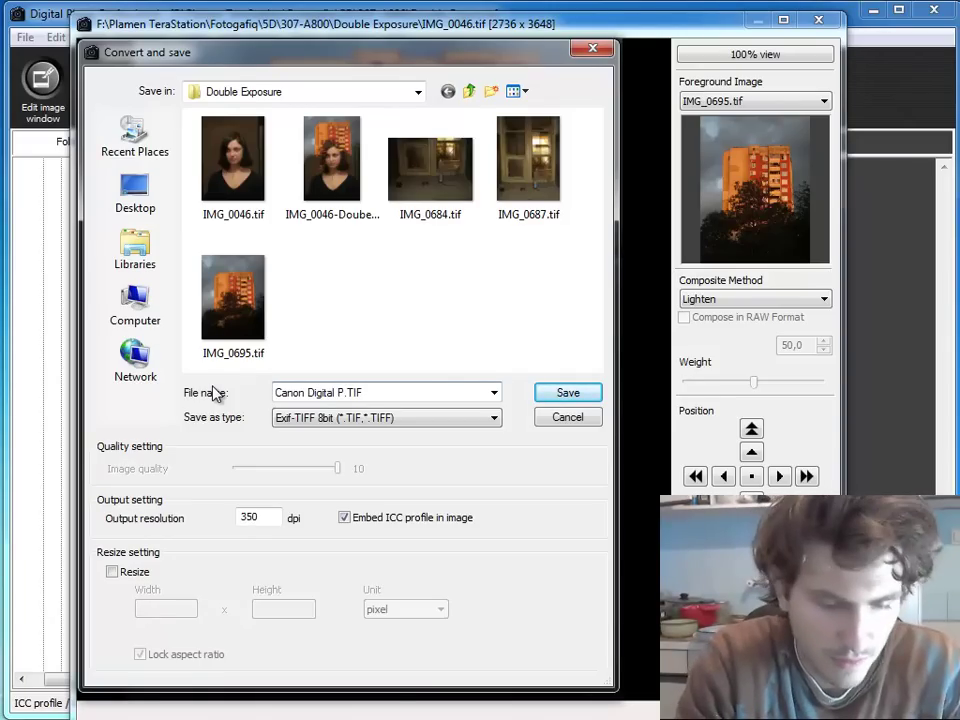
pyautogui.write('hoto Profesiona')
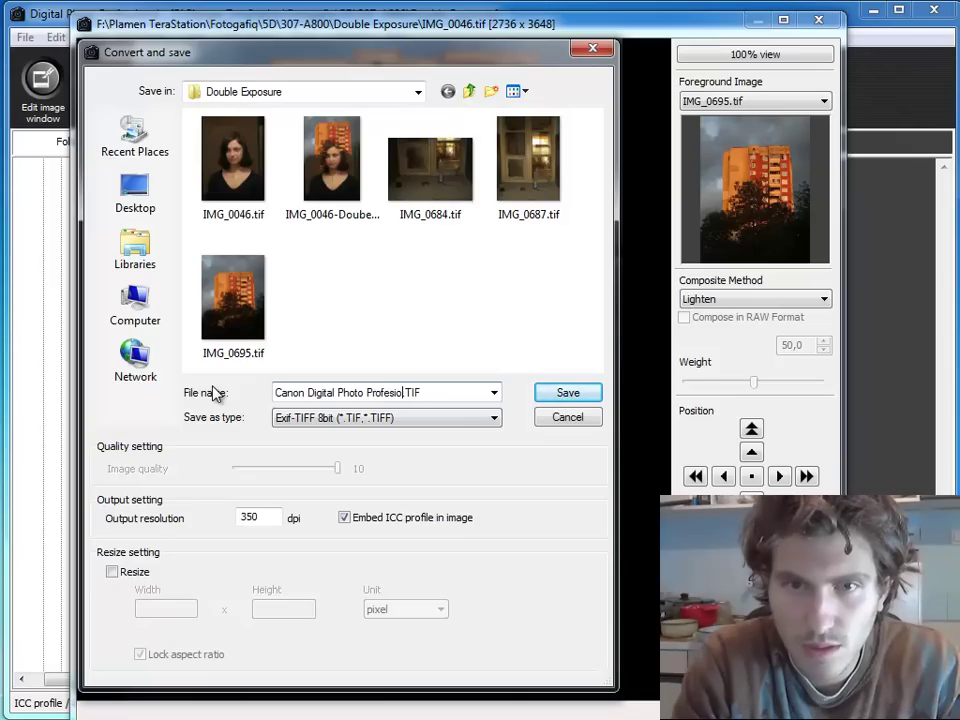
pyautogui.write('l')
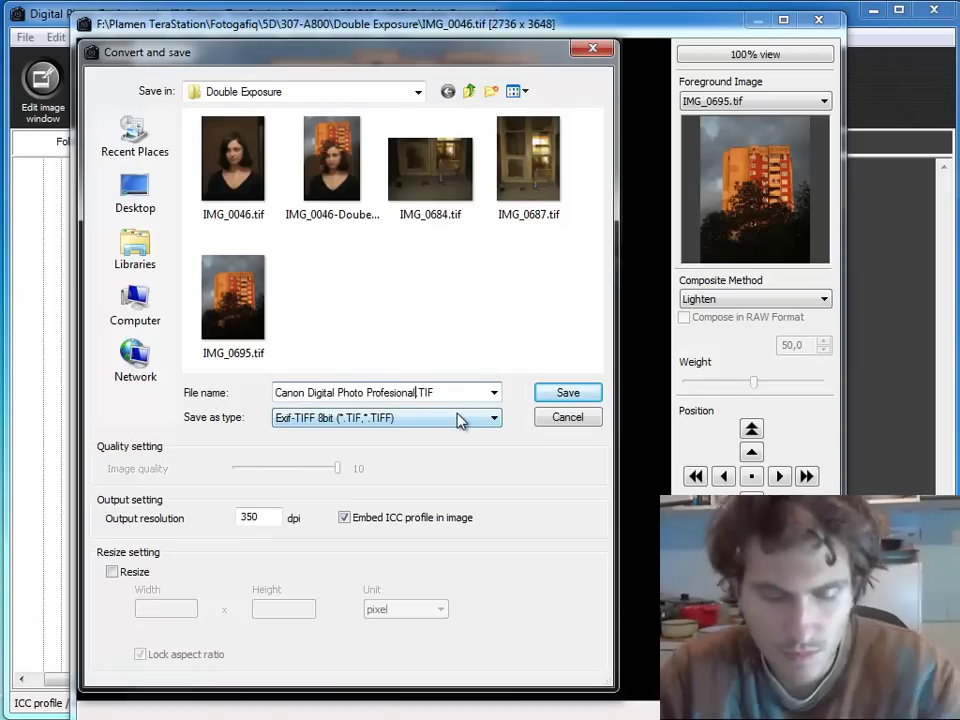
pyautogui.write('-')
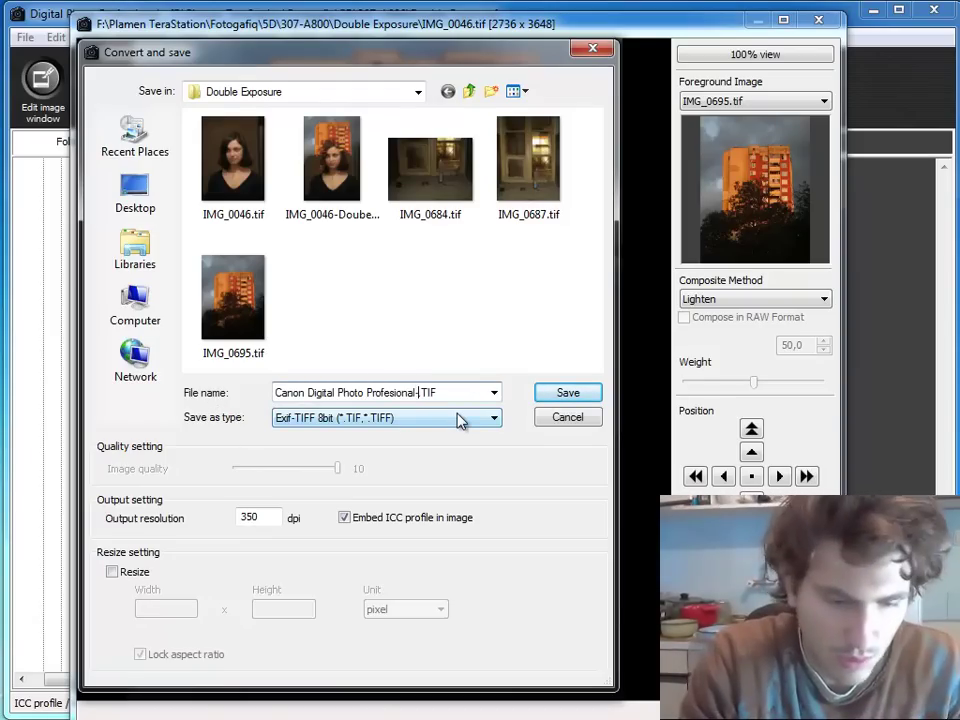
pyautogui.write('Dou')
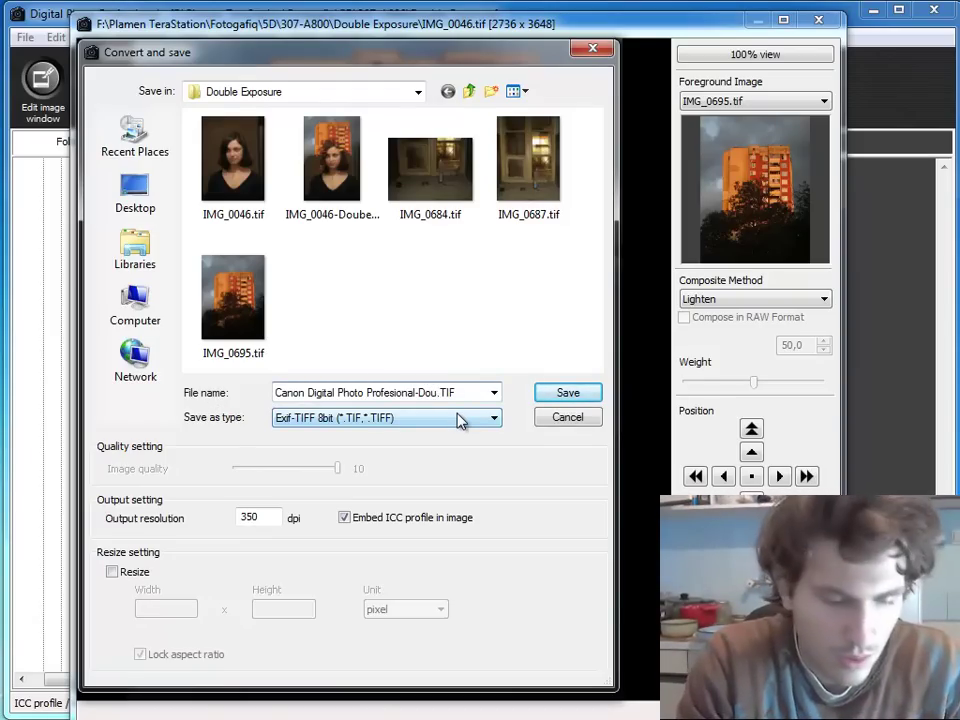
pyautogui.write('ble Ex')
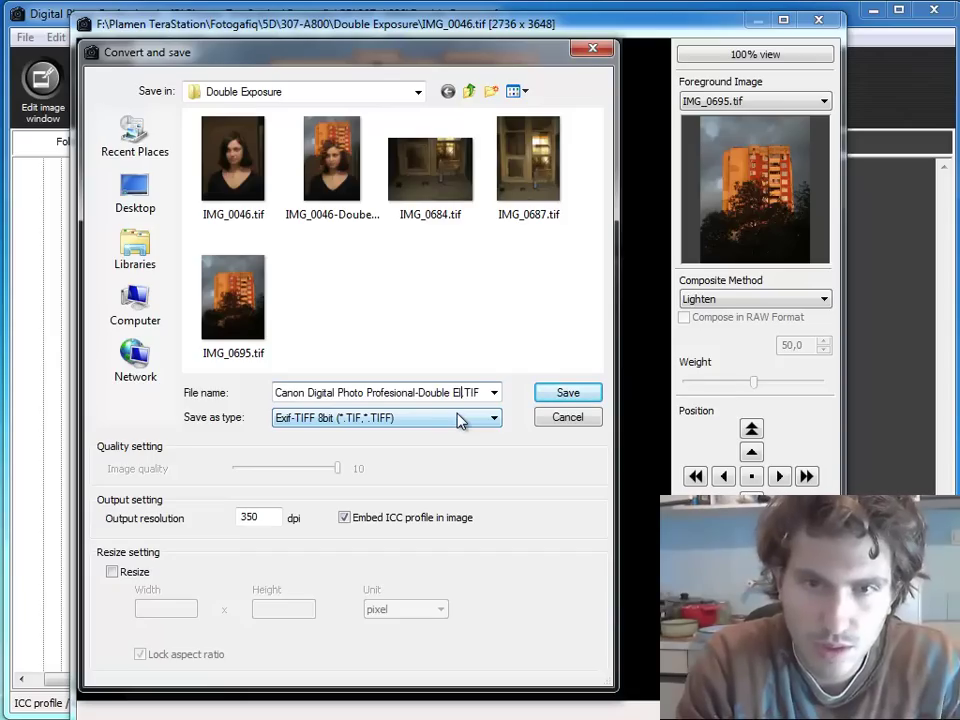
pyautogui.write('po')
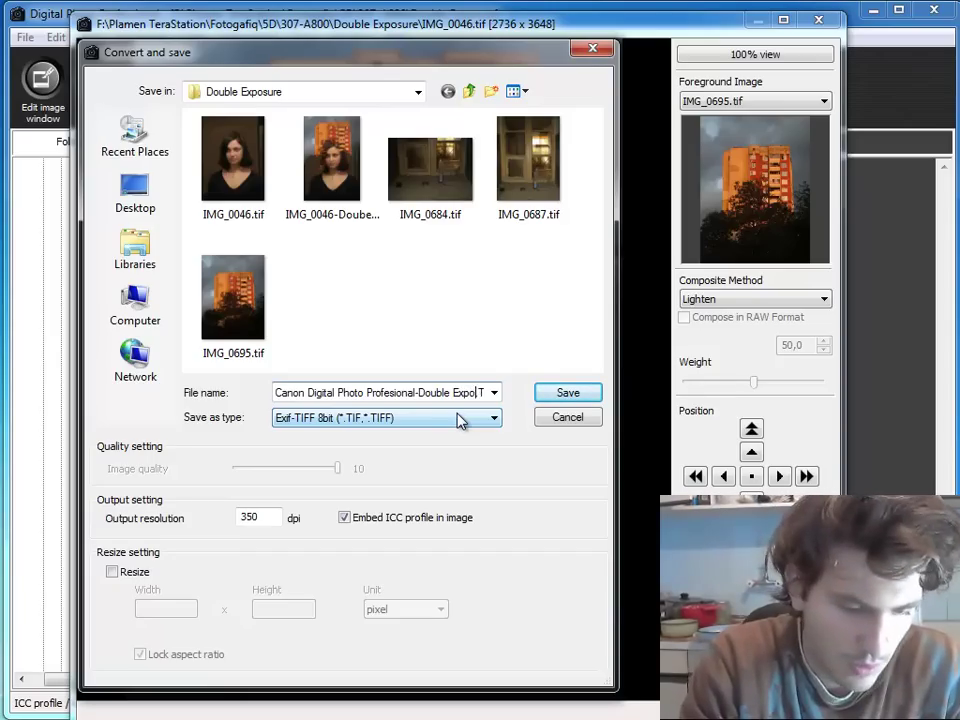
pyautogui.write('u')
pyautogui.press('BackSpace')
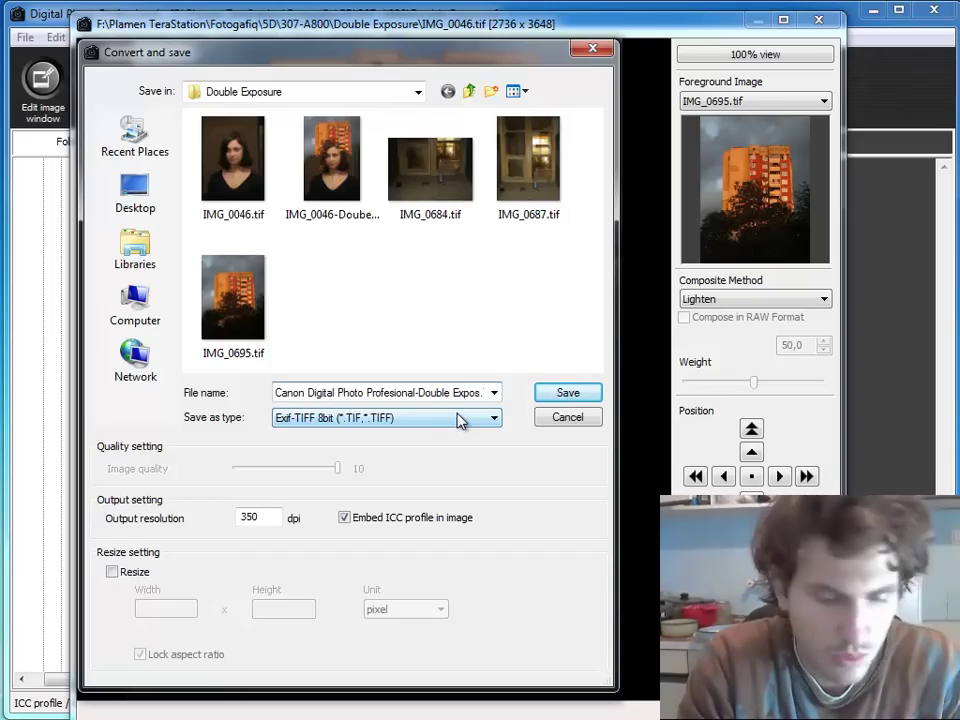
pyautogui.write('ure')
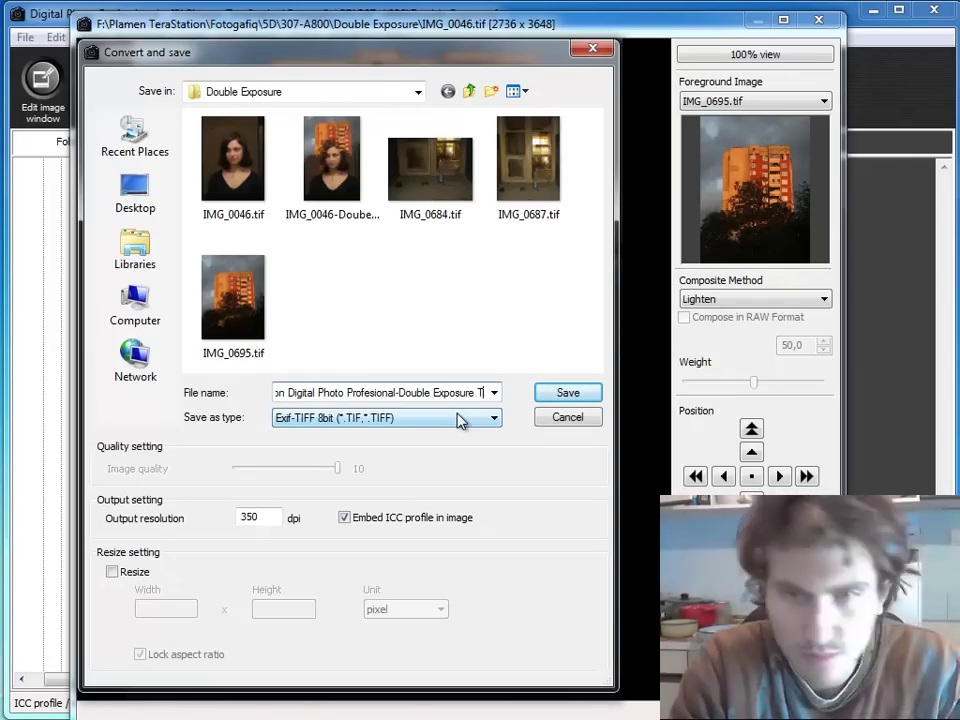
pyautogui.write(' Test.T')
pyautogui.click(560, 396)
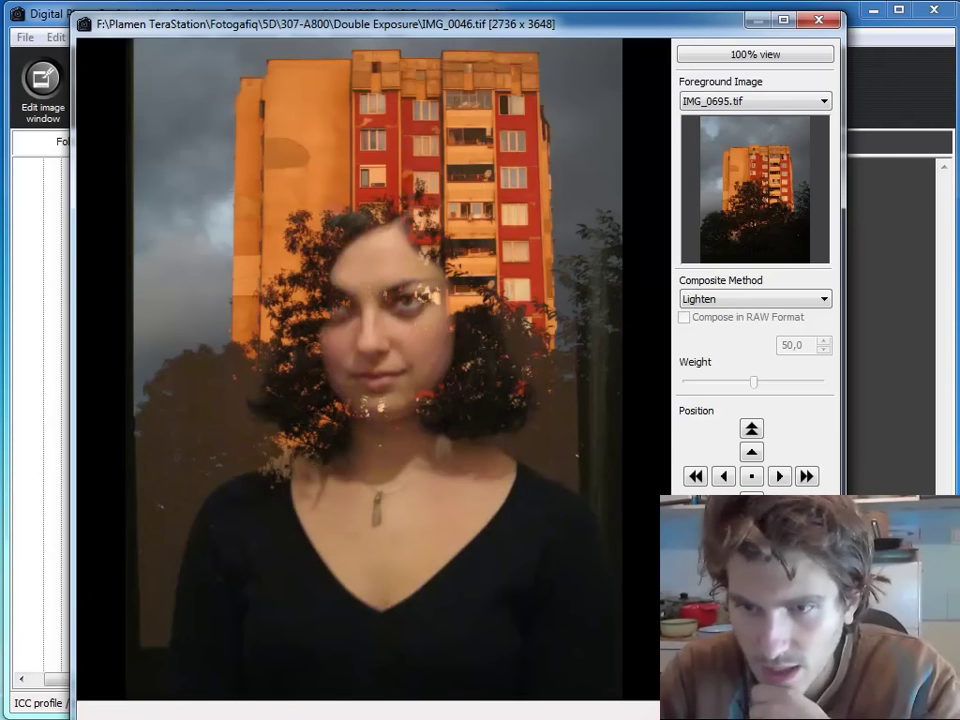
# Close the composite window and start a new composite on the IMG_0046 portrait.
pyautogui.hotkey('alt', 'F4')
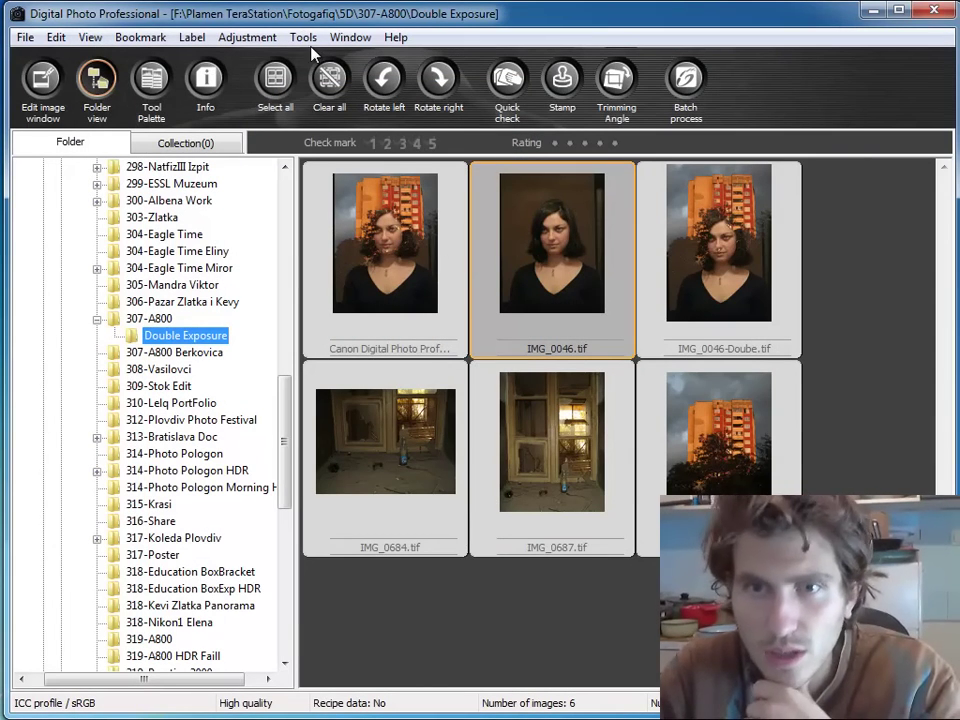
pyautogui.click(864, 326)
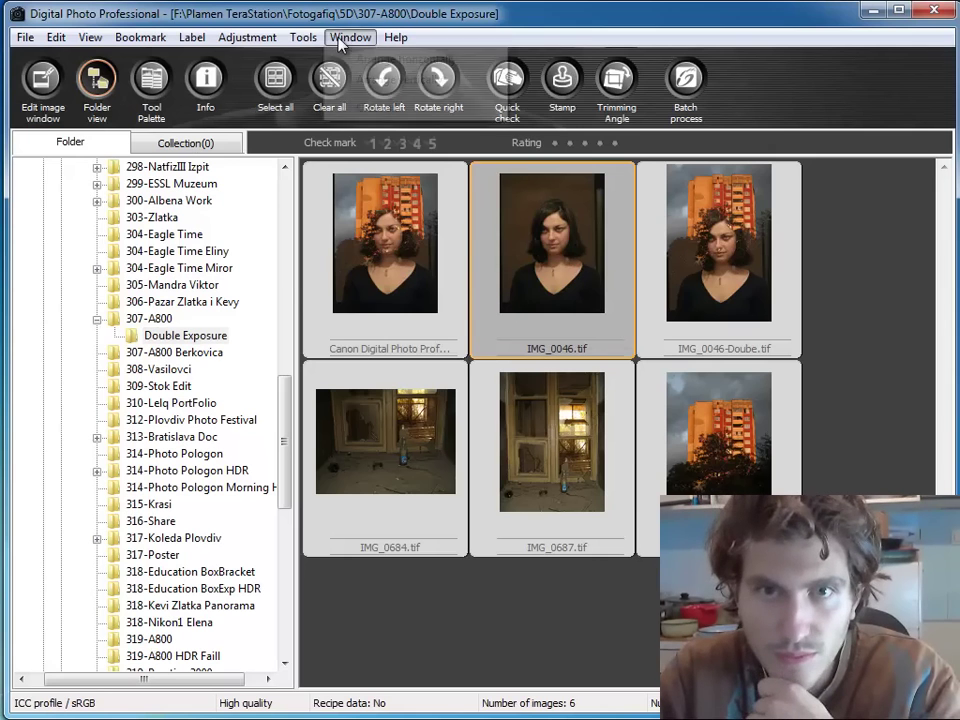
pyautogui.click(303, 37)
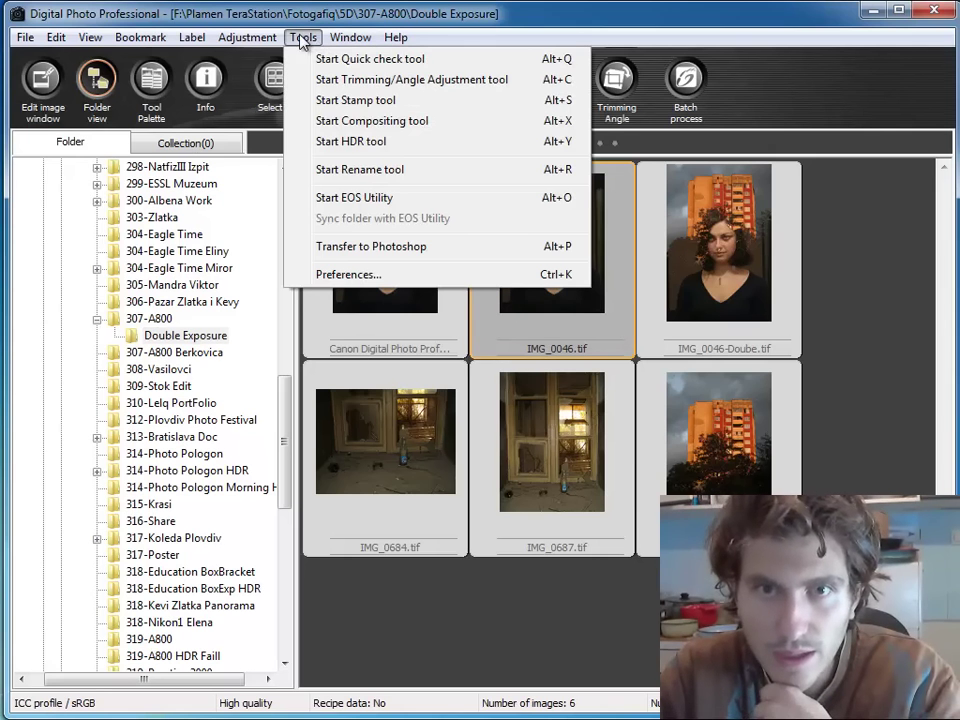
pyautogui.click(365, 121)
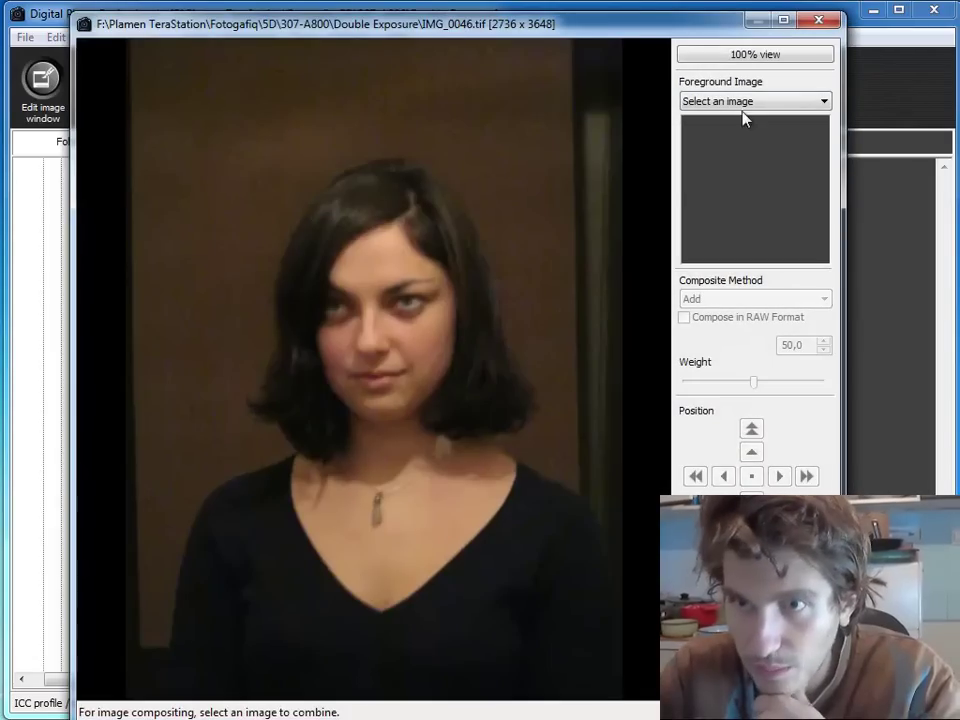
# Overlay the IMG_0684 broken-window photo on the portrait, trying Weighted before settling on Lighten.
pyautogui.click(743, 104)
pyautogui.click(741, 166)
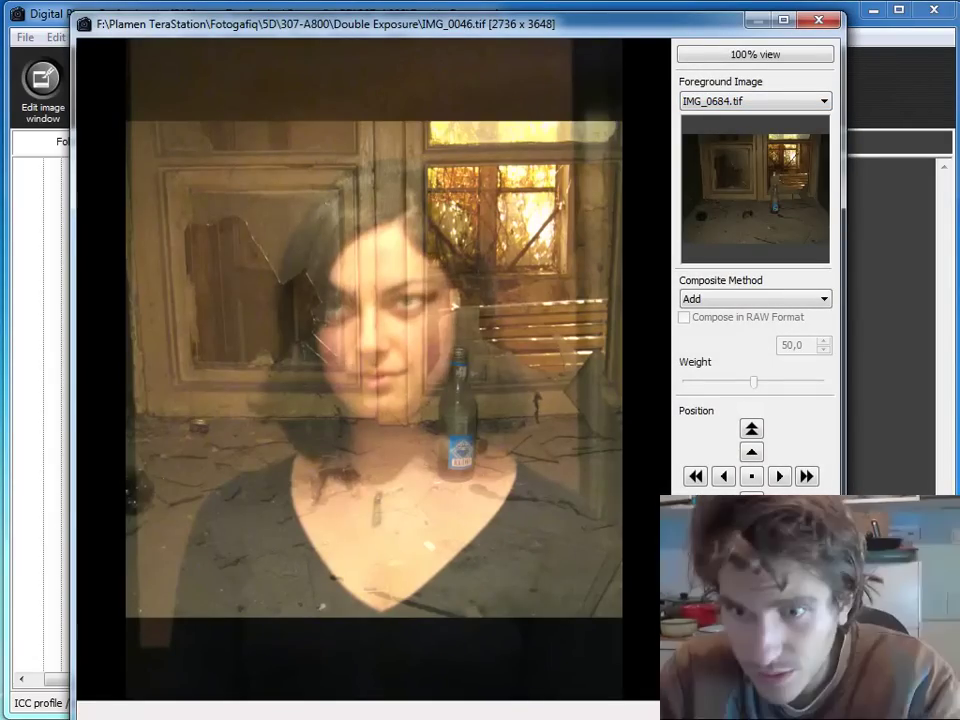
pyautogui.click(729, 300)
pyautogui.click(719, 341)
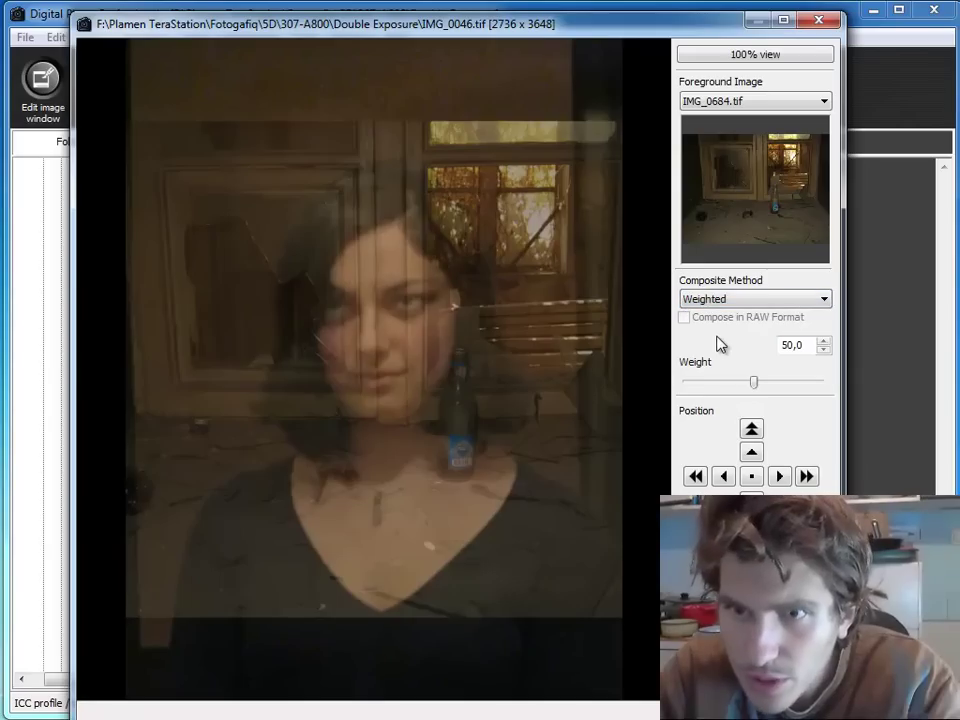
pyautogui.click(729, 300)
pyautogui.click(722, 352)
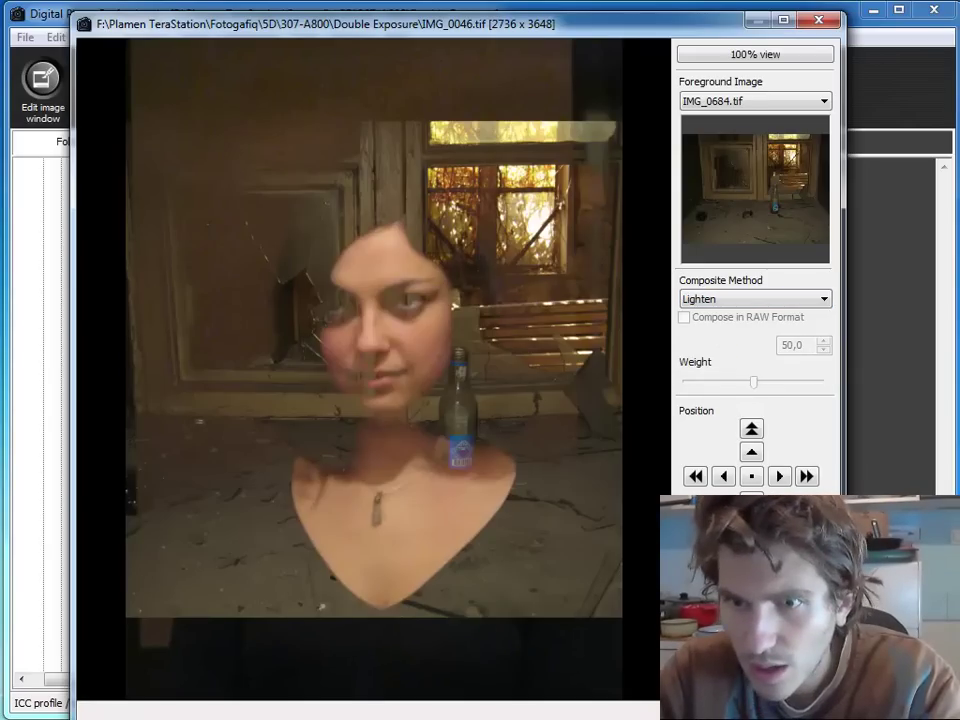
pyautogui.click(722, 101)
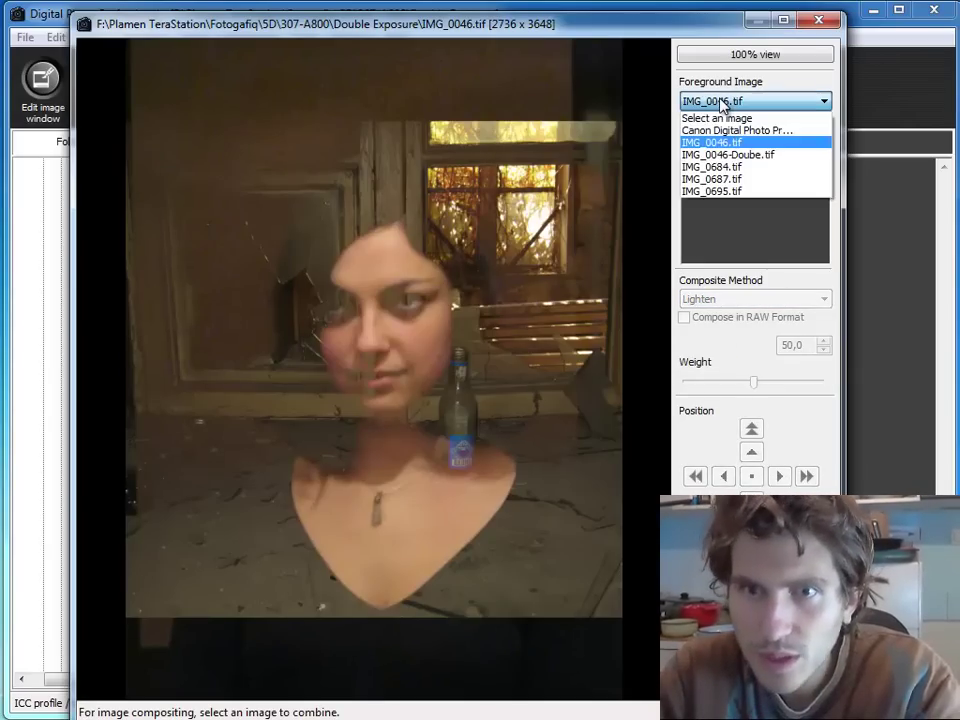
pyautogui.click(727, 168)
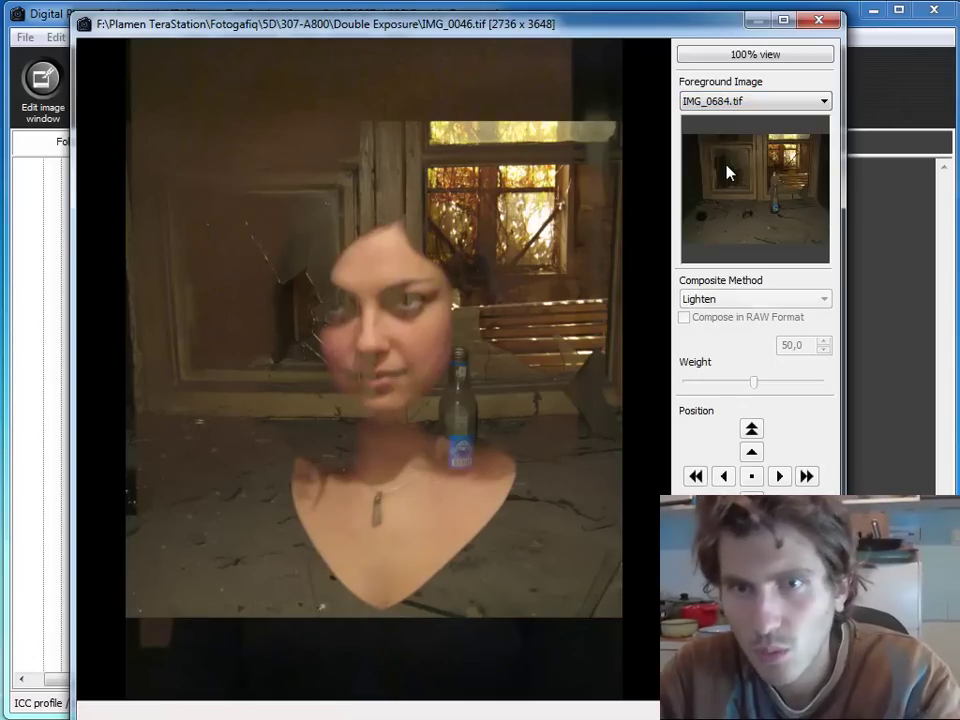
pyautogui.click(731, 104)
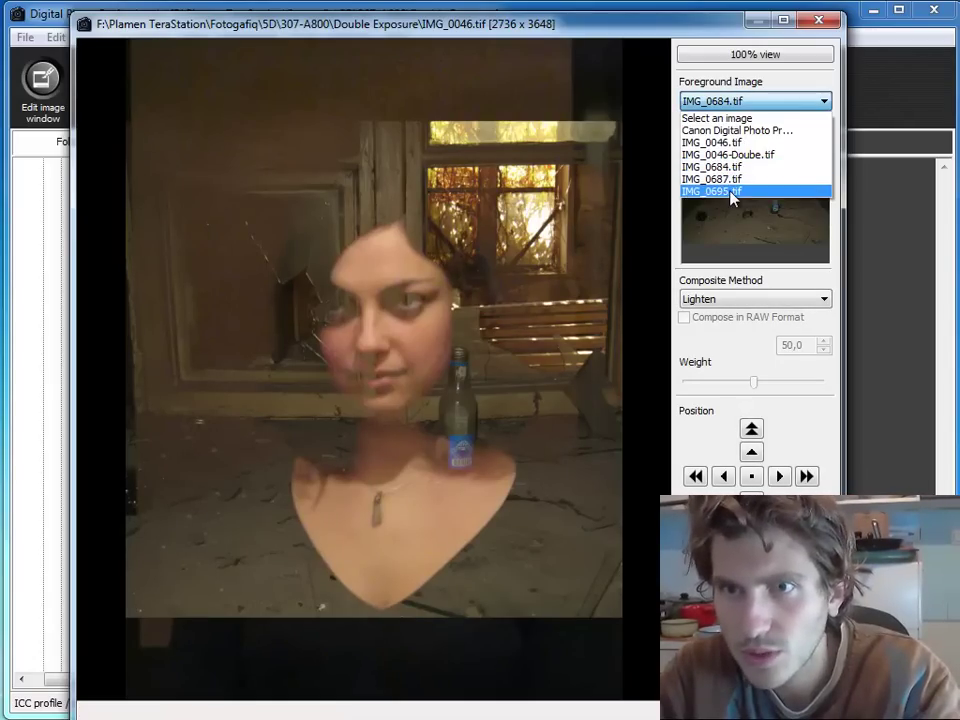
# Use IMG_0695 as foreground, trying Average and Add before returning to Lighten.
pyautogui.click(732, 191)
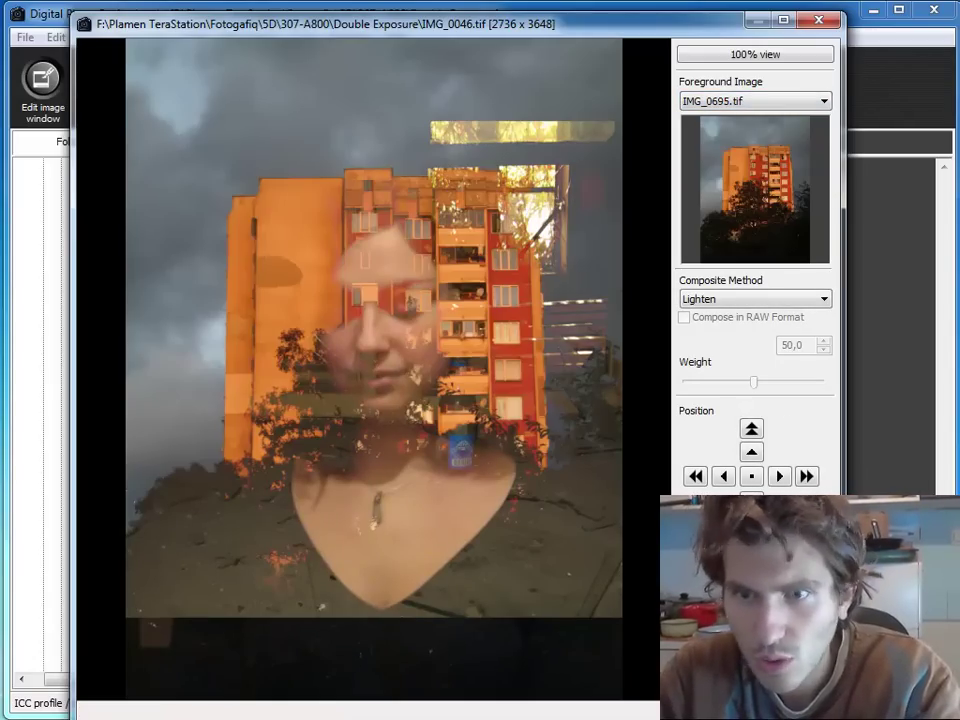
pyautogui.click(728, 302)
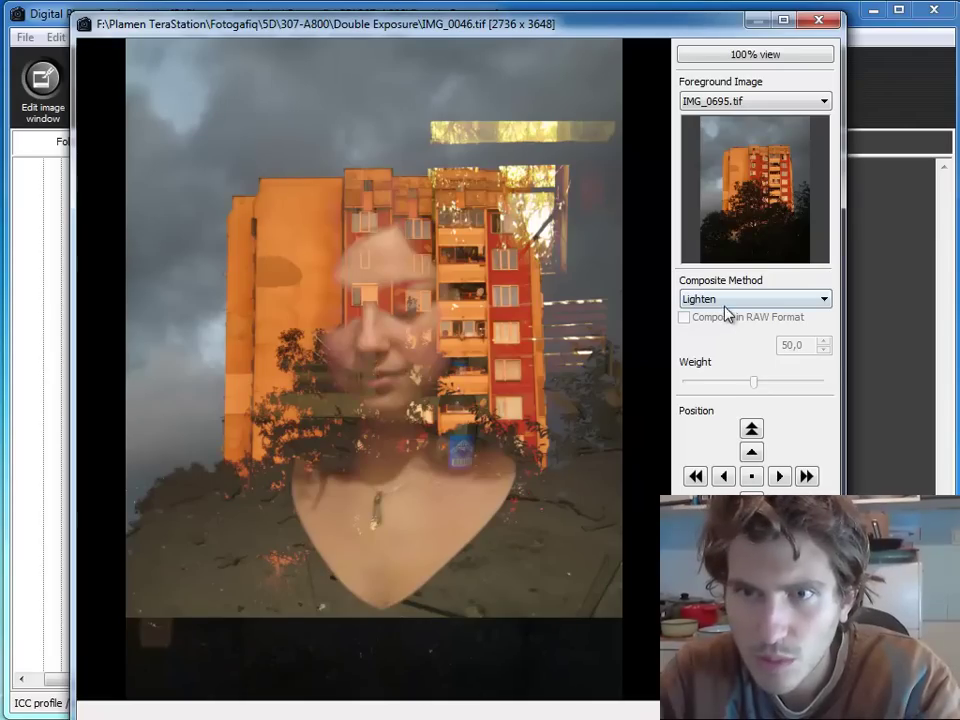
pyautogui.click(721, 326)
pyautogui.click(722, 300)
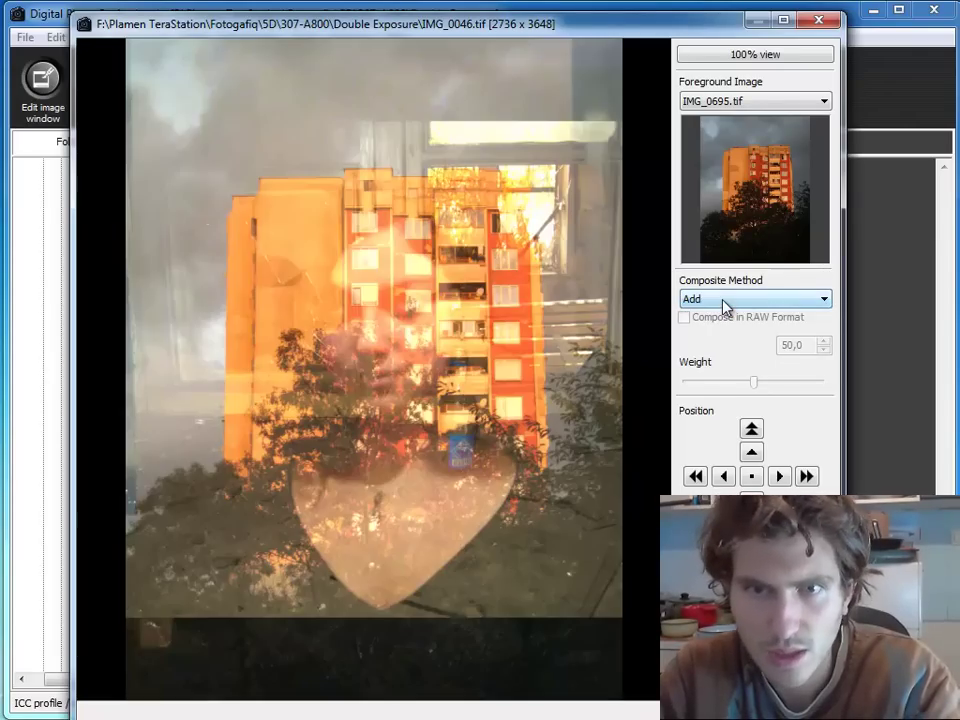
pyautogui.click(726, 300)
pyautogui.click(724, 352)
# Try the Darken blend, go back to Lighten, and shift the apartment block left.
pyautogui.click(726, 300)
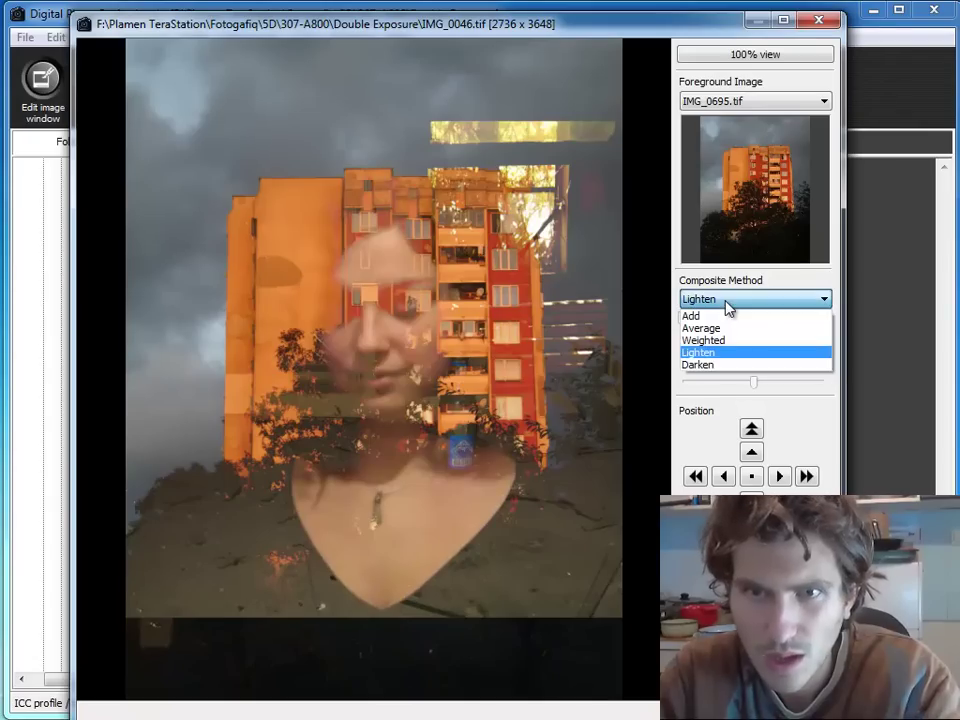
pyautogui.click(717, 365)
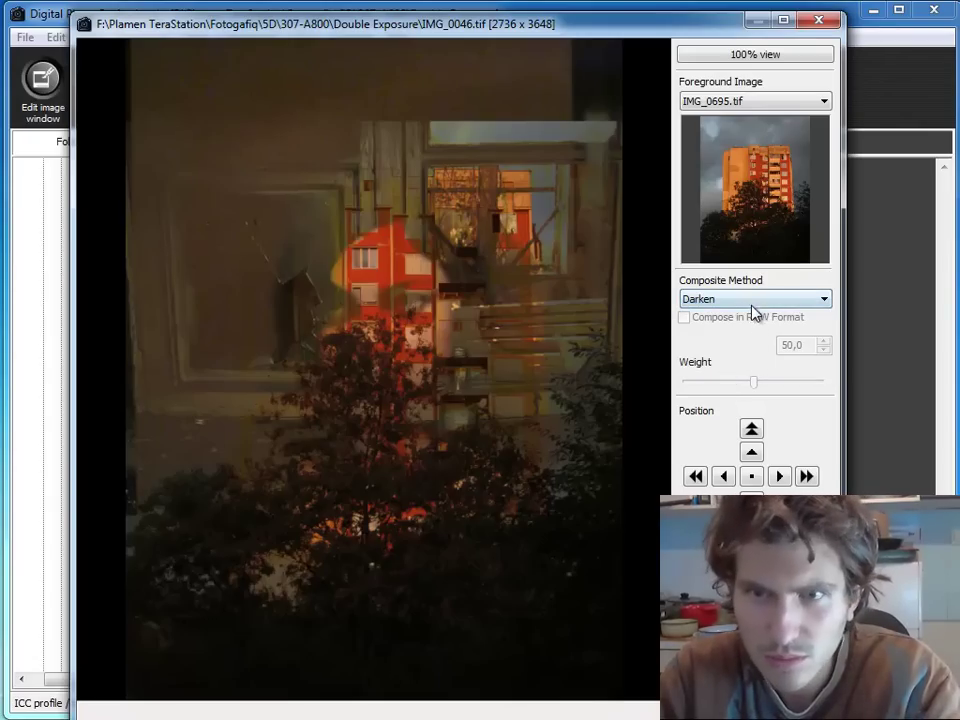
pyautogui.click(753, 302)
pyautogui.click(731, 352)
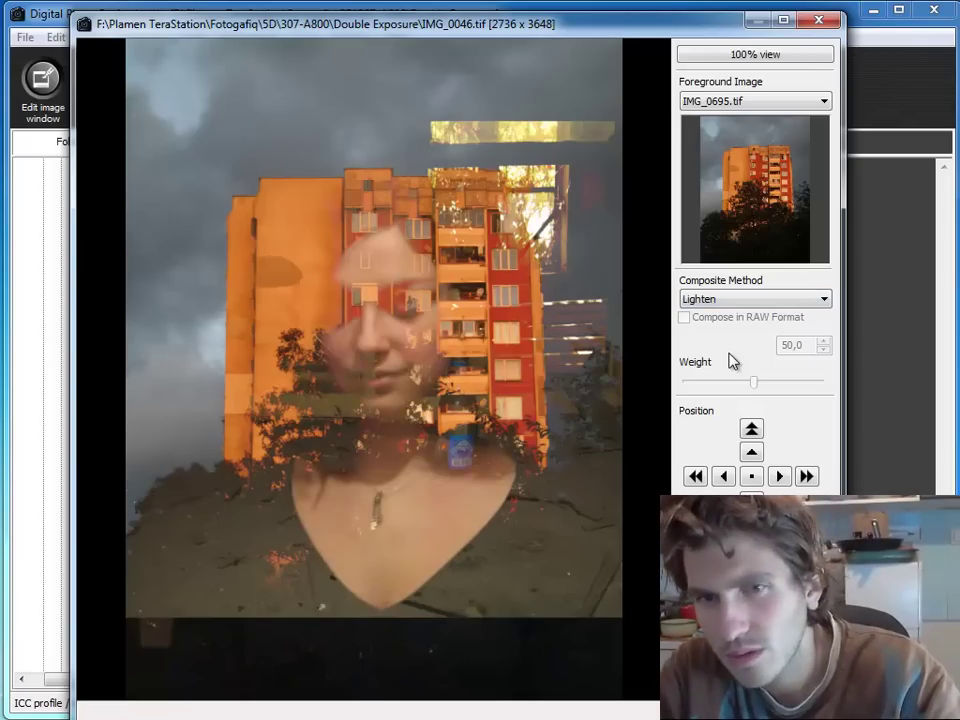
pyautogui.click(704, 477)
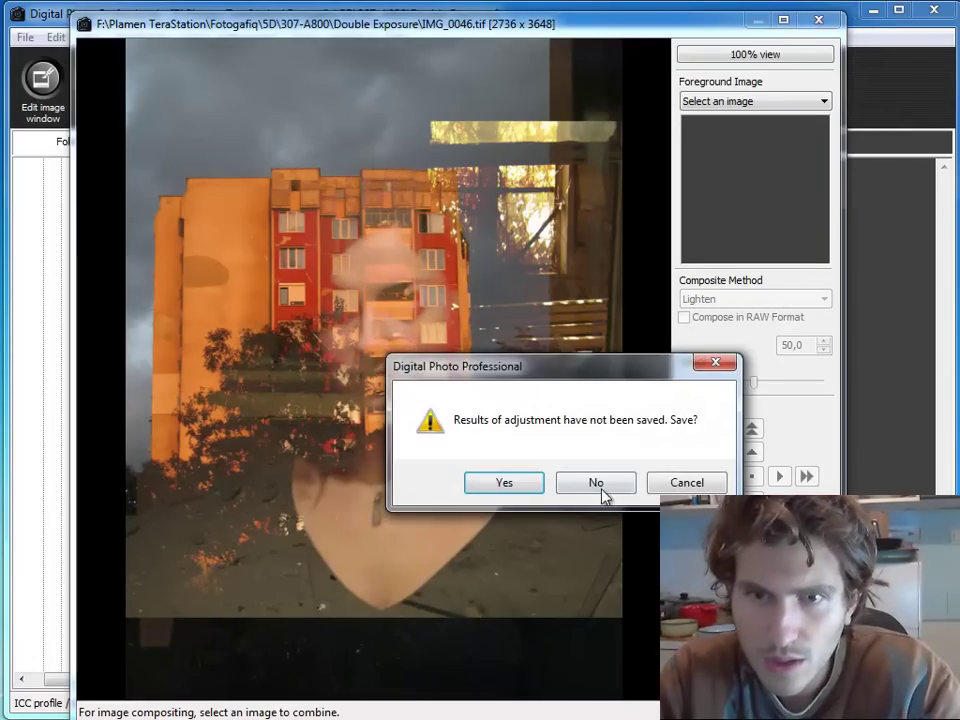
# Discard the unsaved composite adjustment and clear the thumbnail selection in the Double Exposure folder.
pyautogui.click(603, 488)
pyautogui.click(596, 583)
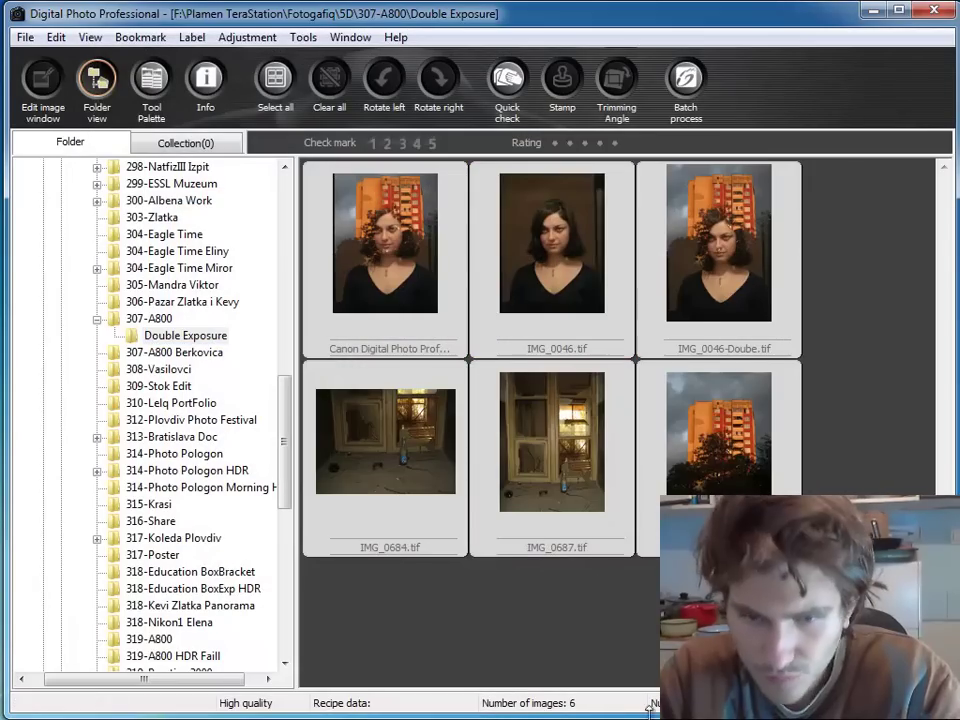